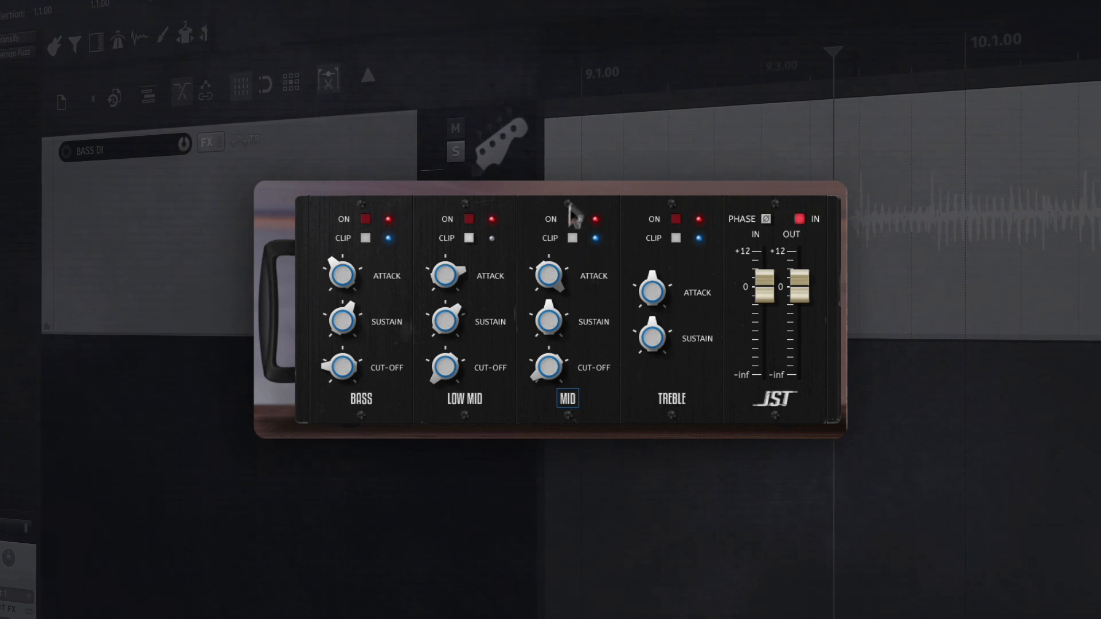
left_click_drag(547, 274, 546, 279)
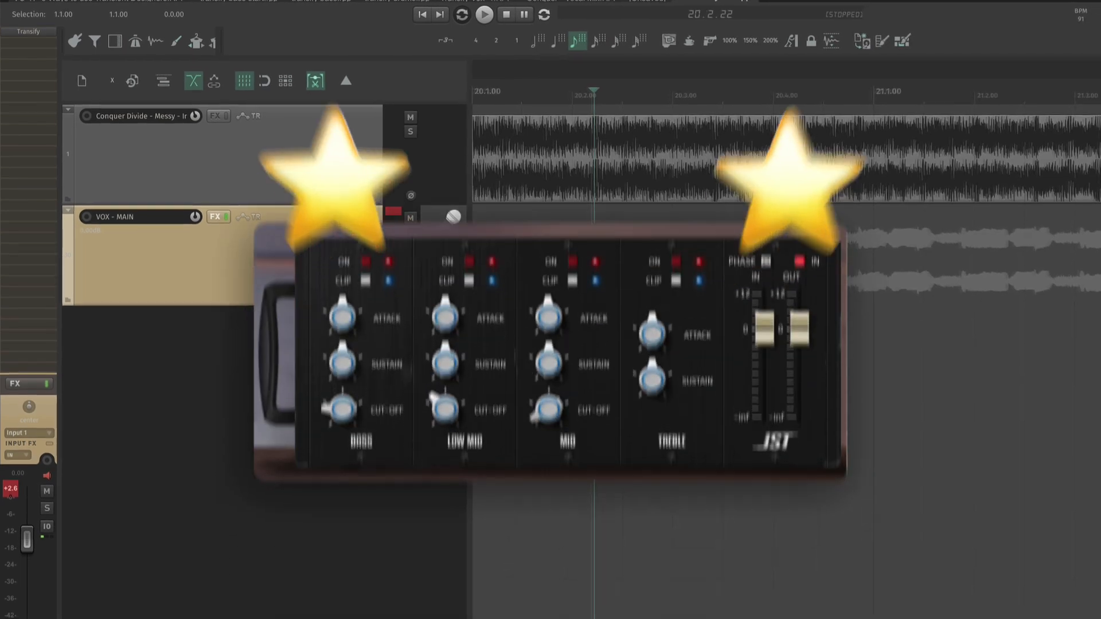
Raise the mid band's attack in the transient shaper on the VOX - MAIN track
scroll(786, 252, "right", 2)
scroll(786, 252, "down", 2)
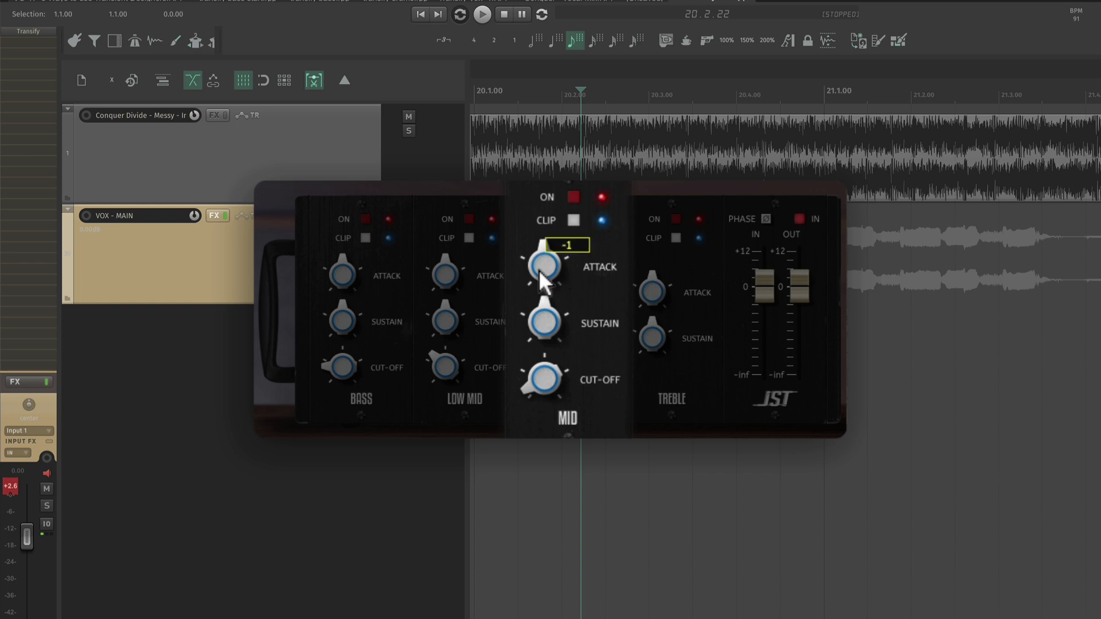
left_click_drag(545, 269, 558, 185)
mouse_move(539, 260)
left_mouse_down()
mouse_move(524, 293)
mouse_move(525, 353)
mouse_move(543, 264)
left_mouse_up()
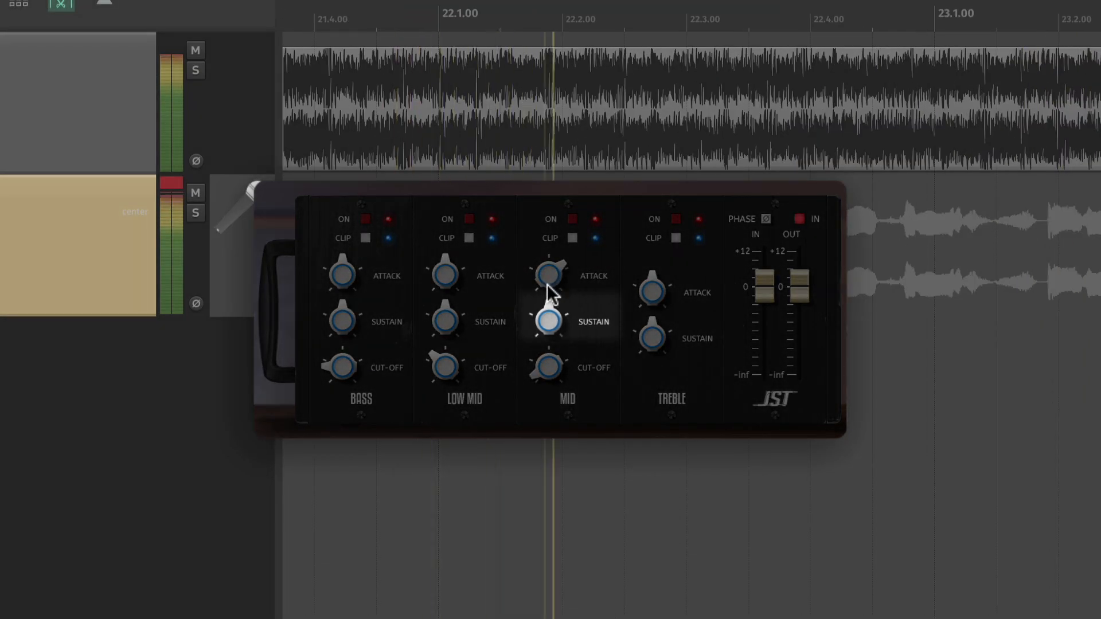
Try low and high settings of the vocal's mid sustain, and leave it moderately above centre
left_click_drag(548, 300, 548, 305)
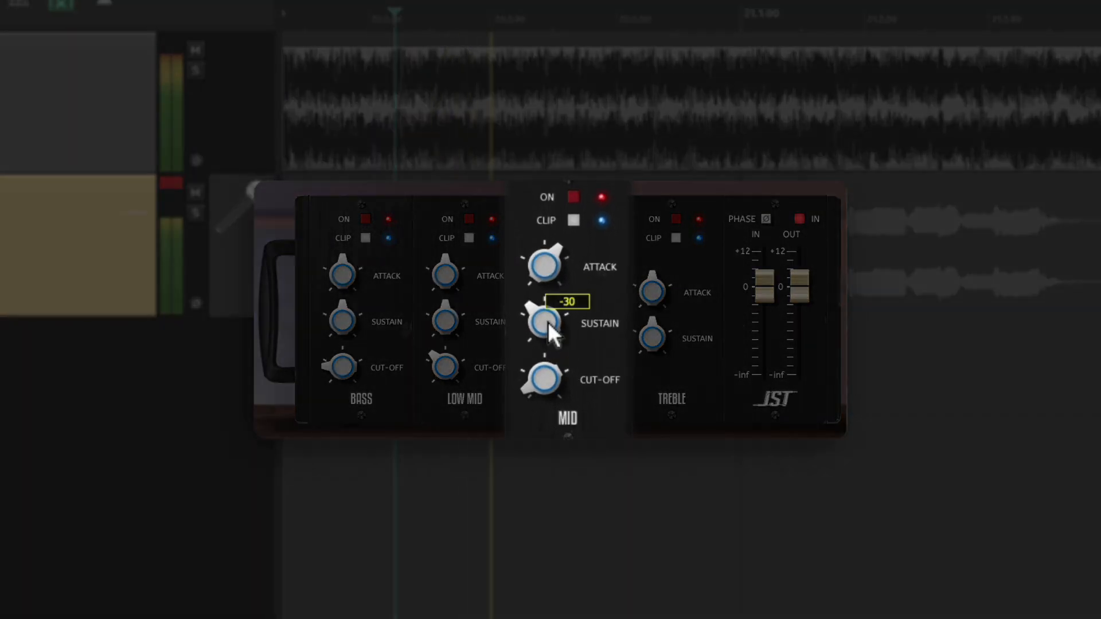
left_click_drag(548, 321, 584, 169)
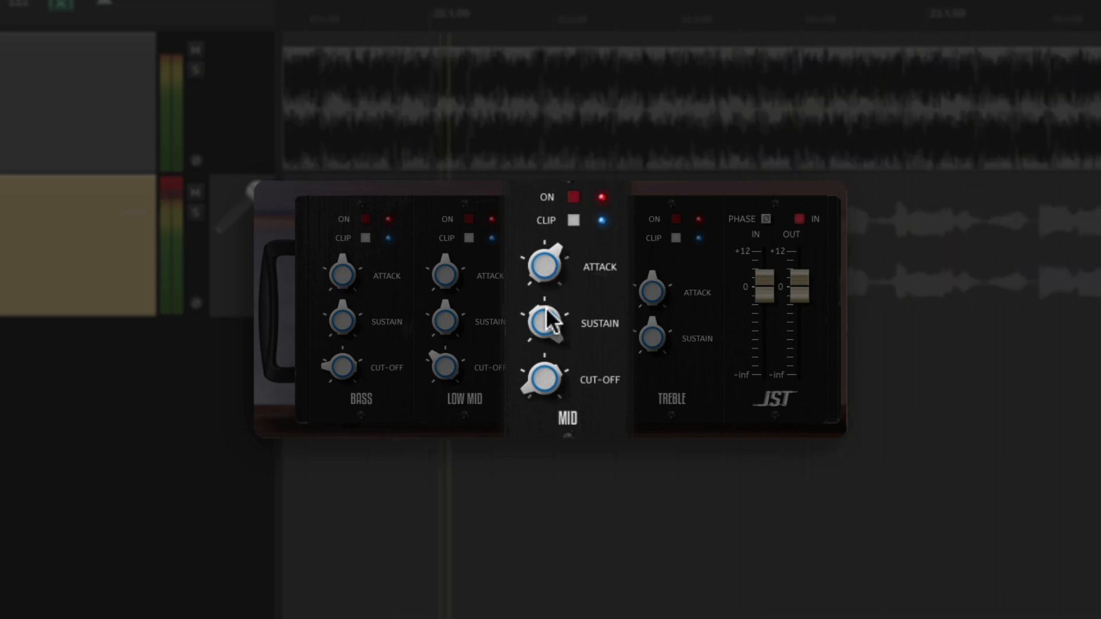
left_click_drag(548, 309, 533, 405)
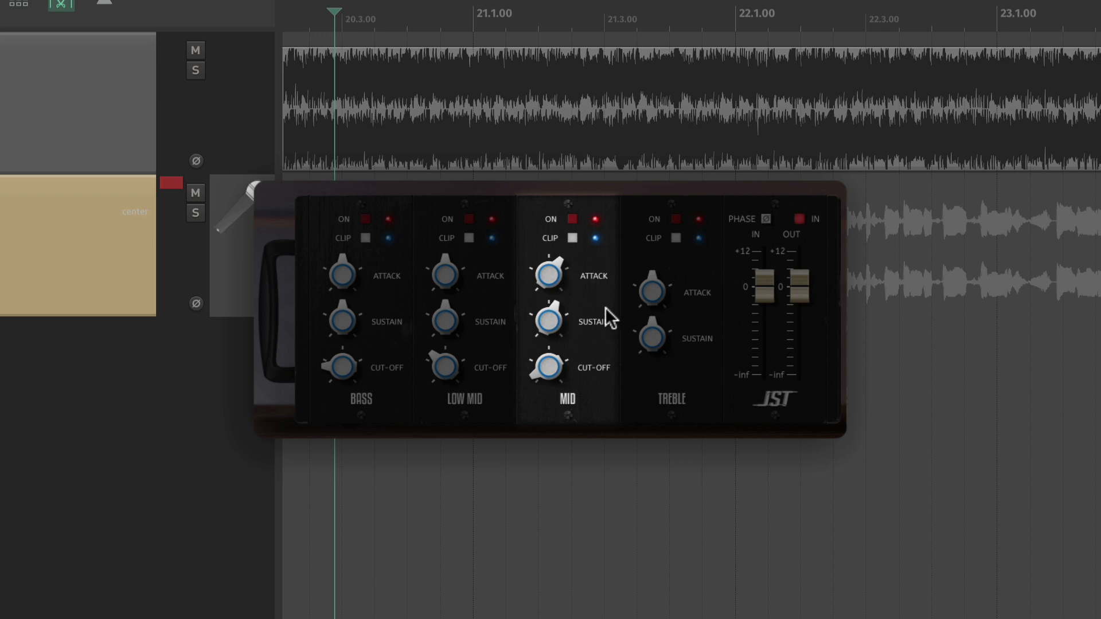
Sweep the vocal's treble attack above and below zero during playback, and leave it below centre
left_click_drag(658, 271, 663, 243)
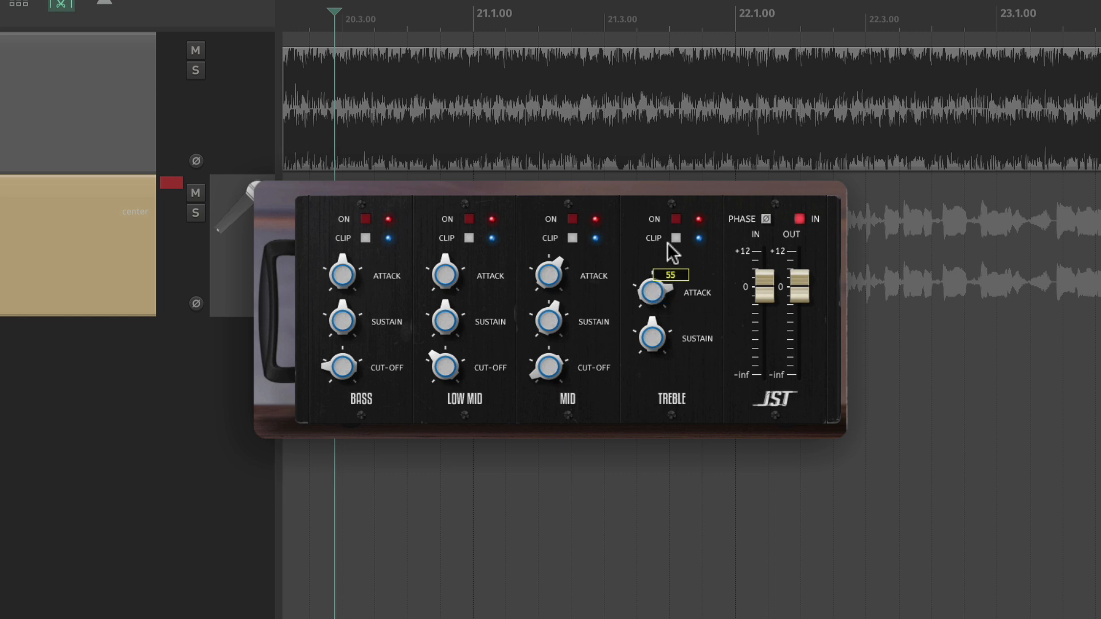
left_click_drag(656, 306, 656, 288)
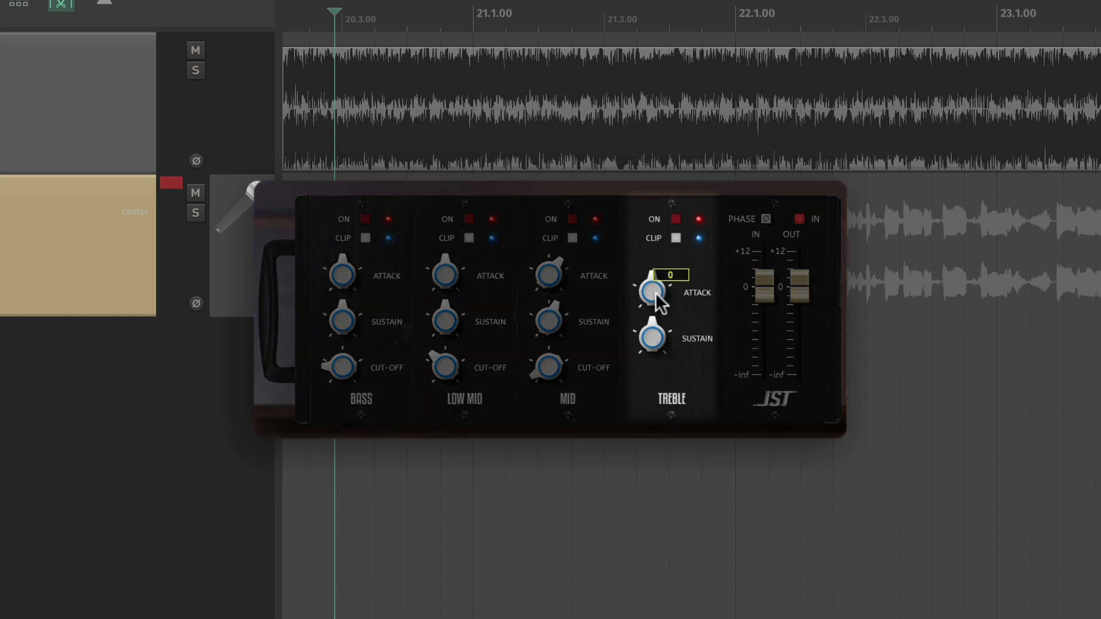
left_click_drag(665, 246, 656, 282)
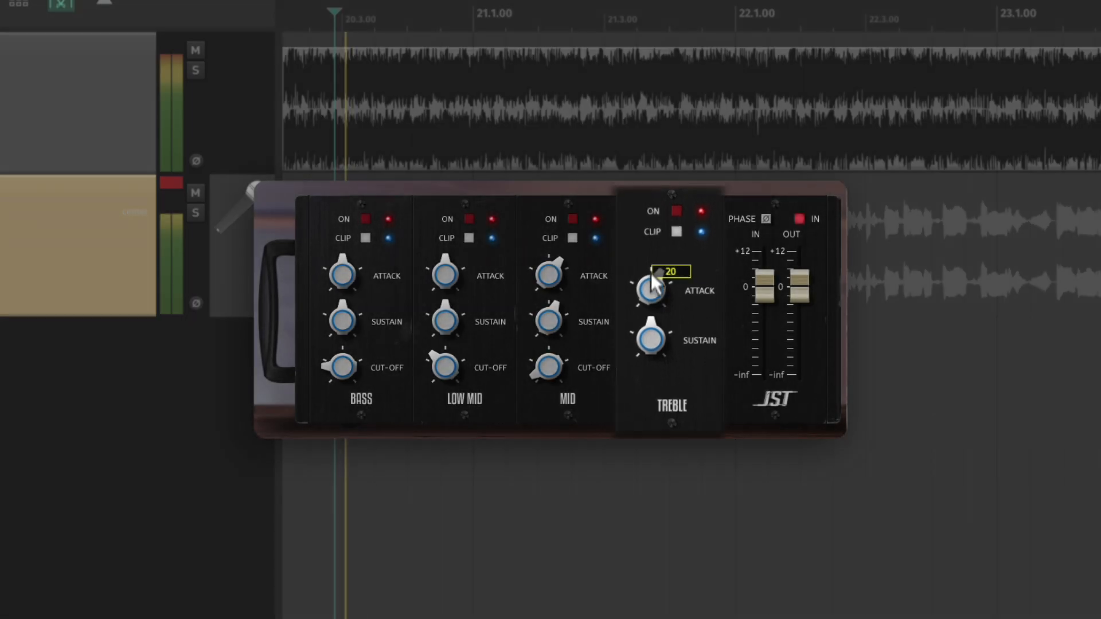
mouse_move(651, 271)
left_mouse_down()
mouse_move(653, 220)
mouse_move(634, 315)
mouse_move(641, 290)
left_mouse_up()
left_click(647, 299)
left_click_drag(642, 301, 642, 281)
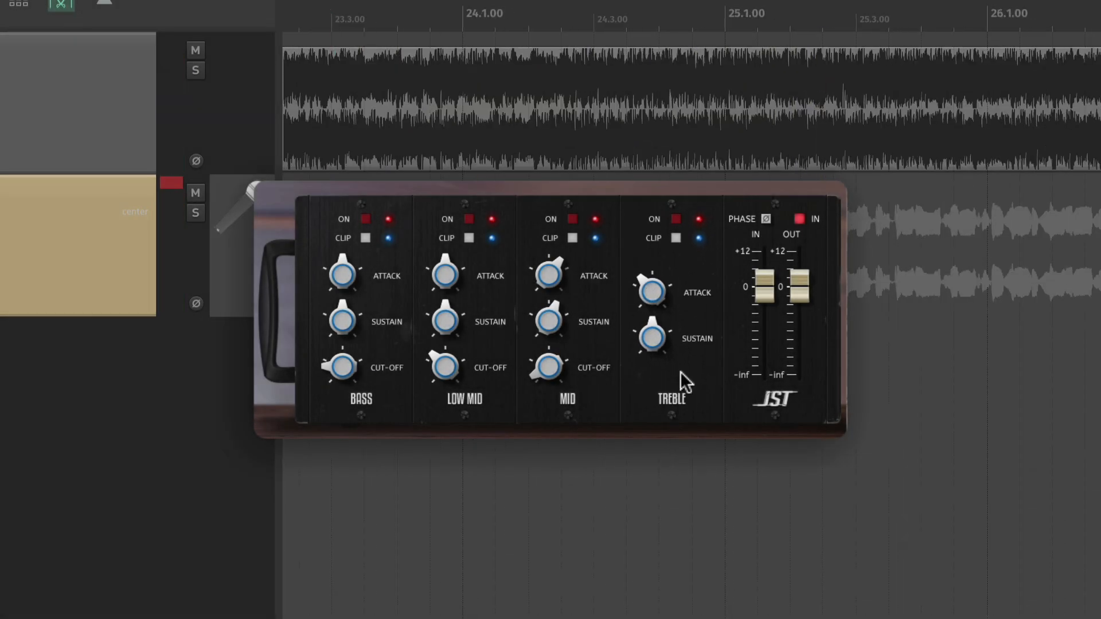
Audition the vocal's treble sustain at different settings during playback, and leave it moderately above centre
left_click_drag(655, 342, 694, 236)
key("space")
left_click_drag(655, 338, 642, 366)
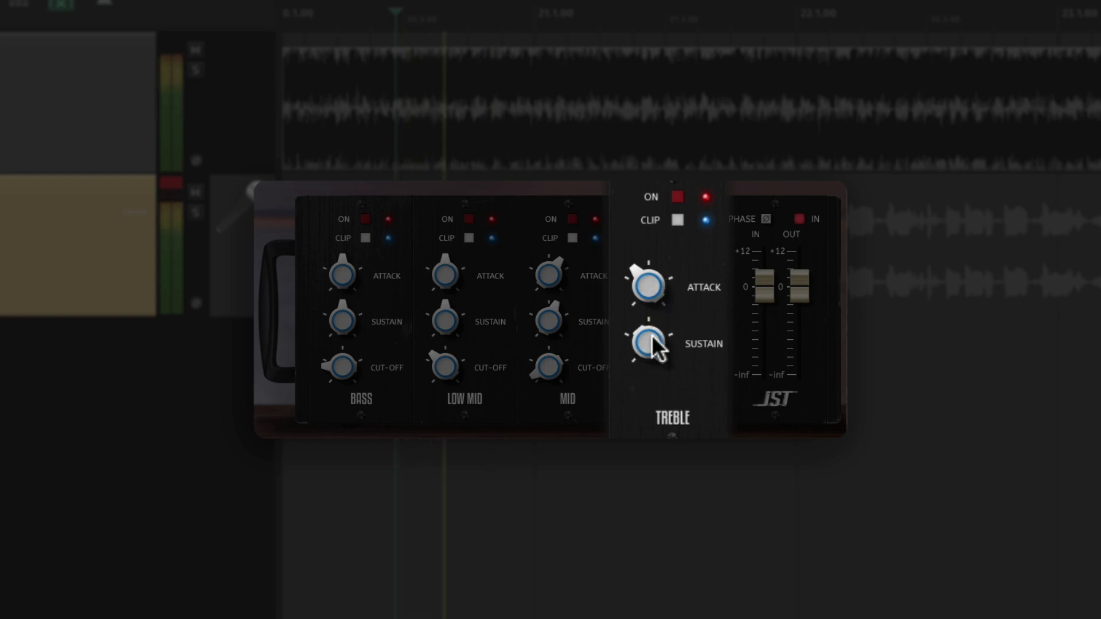
mouse_move(649, 333)
left_mouse_down()
mouse_move(639, 367)
mouse_move(641, 345)
left_mouse_up()
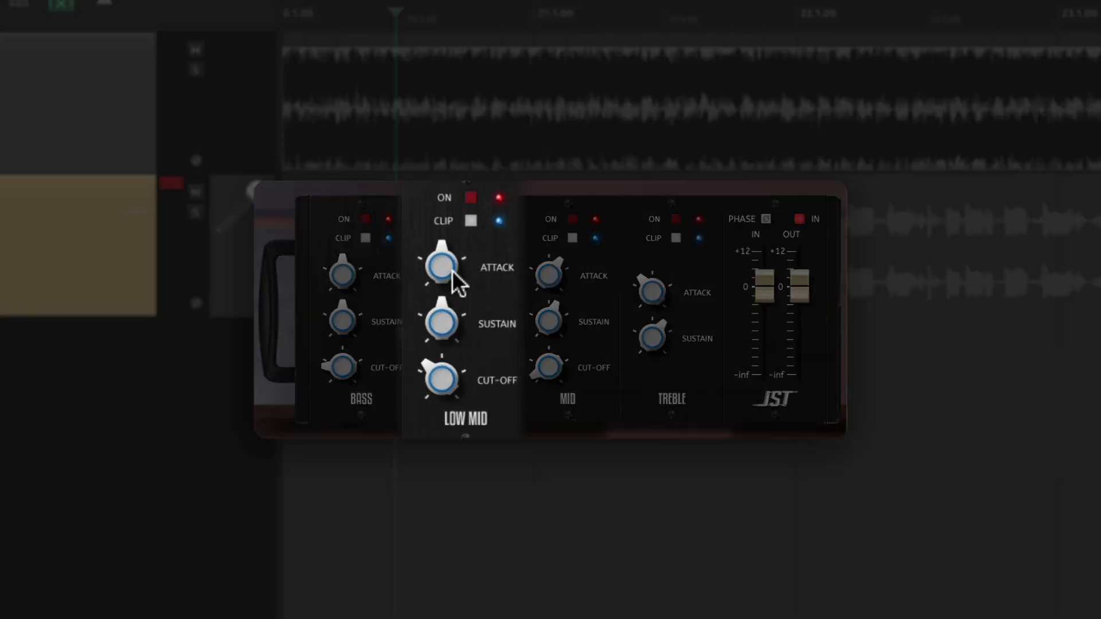
Play the vocal and audition different attack amounts on the low mid band
key("space")
left_click_drag(456, 279, 455, 278)
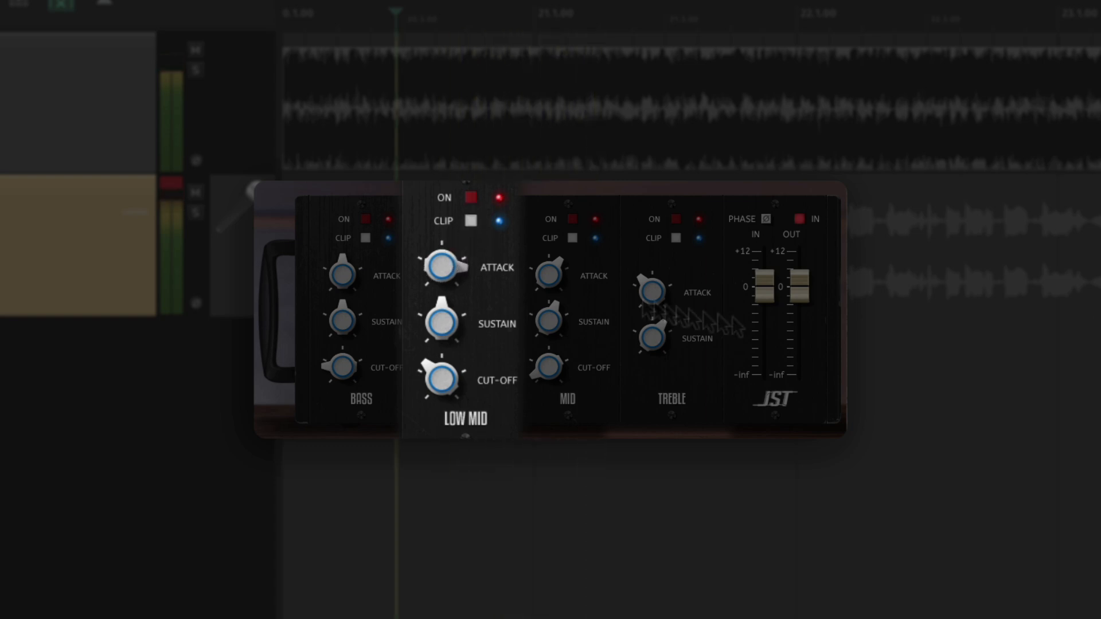
mouse_move(427, 263)
left_mouse_down()
mouse_move(437, 231)
mouse_move(410, 340)
mouse_move(401, 284)
mouse_move(434, 275)
left_mouse_up()
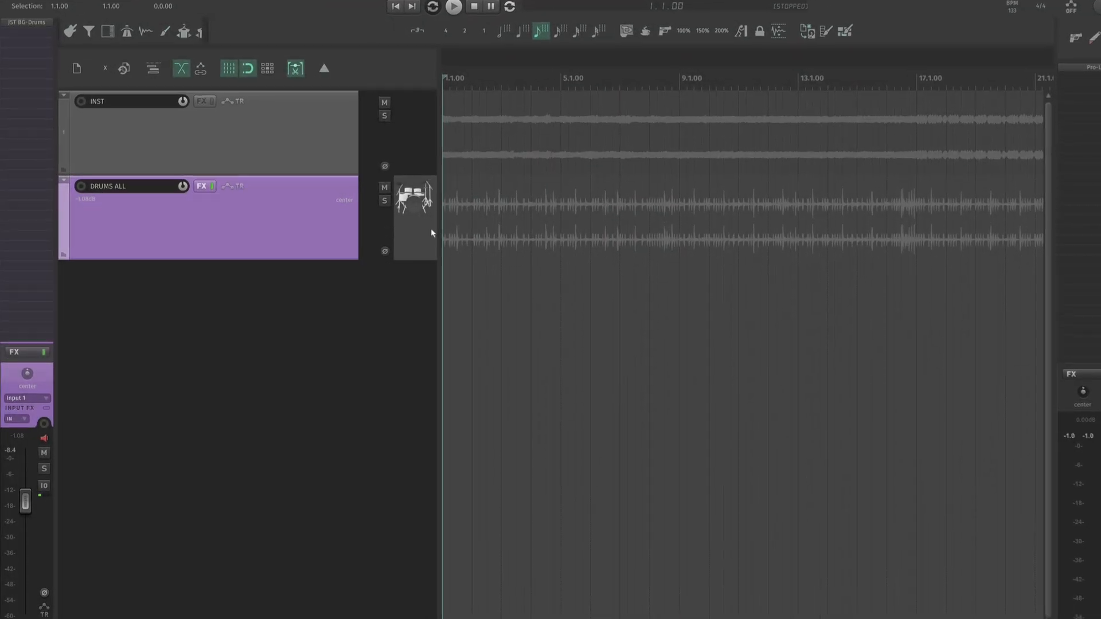
Unfold the DRUMS ALL folder to show the OH, ROOM and SHELLS tracks, and play the song
key("Return")
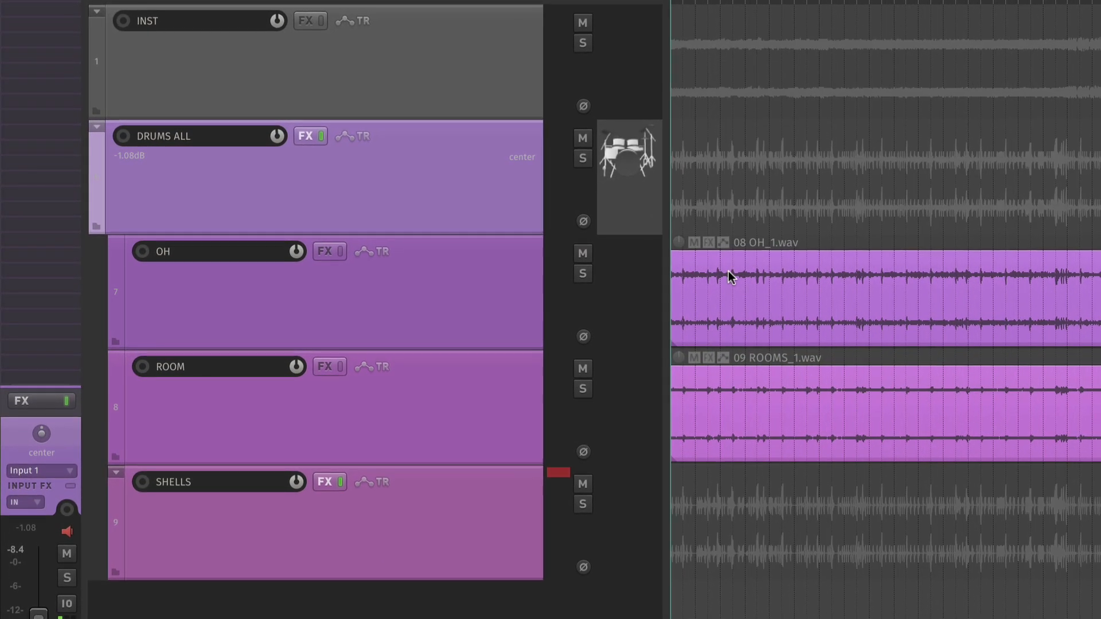
key("space")
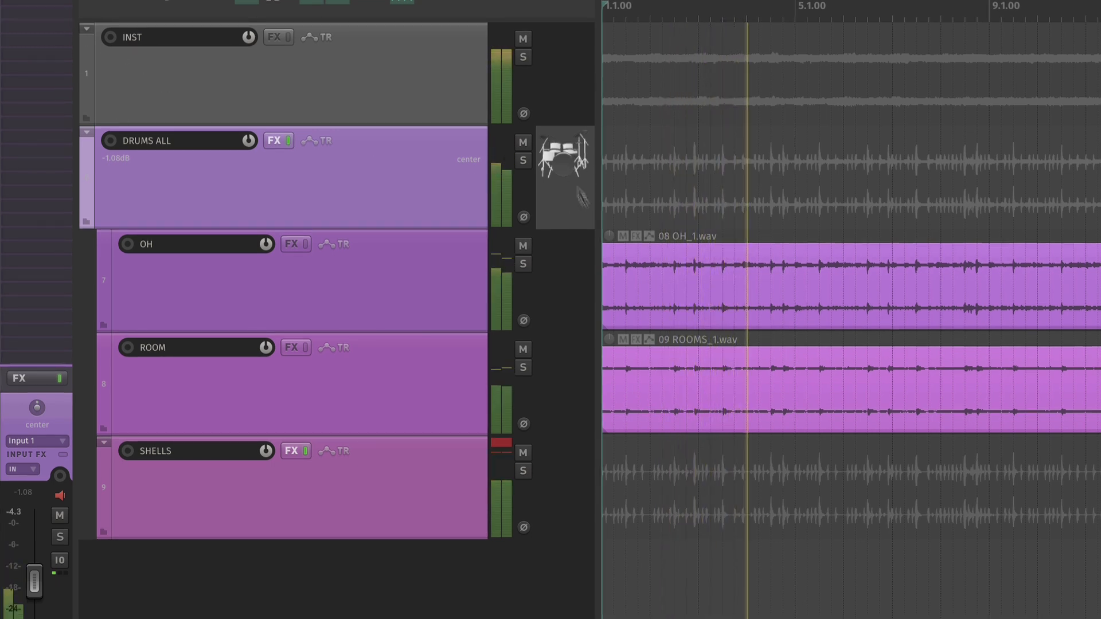
scroll(695, 258, "down", 2)
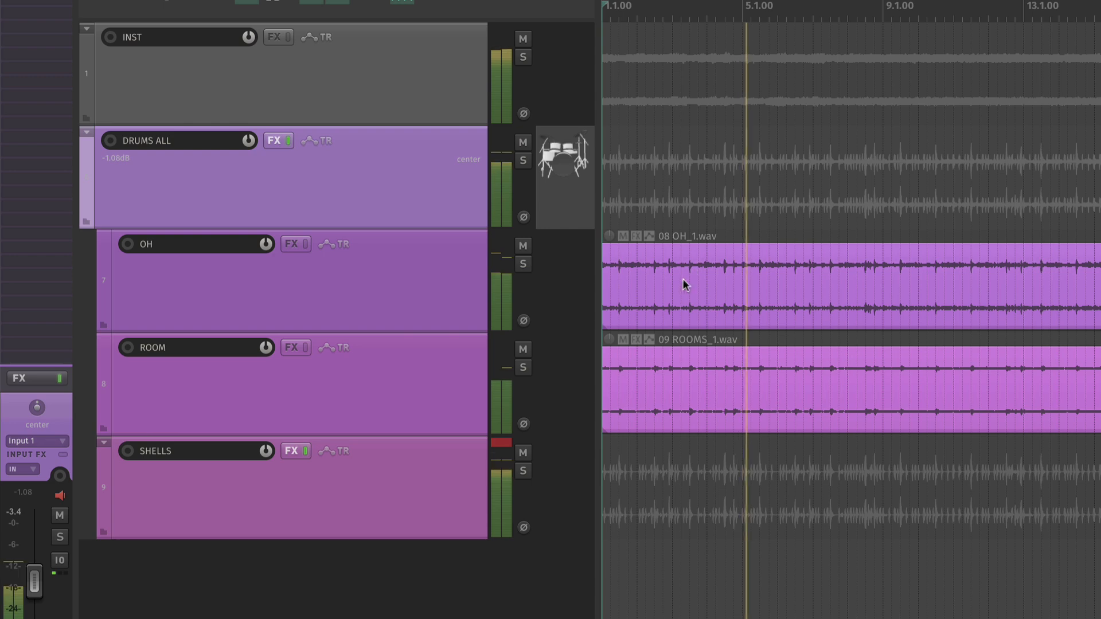
Select the SHELLS track and unfold its kick, snare and tom tracks to examine them during playback
left_click(567, 442)
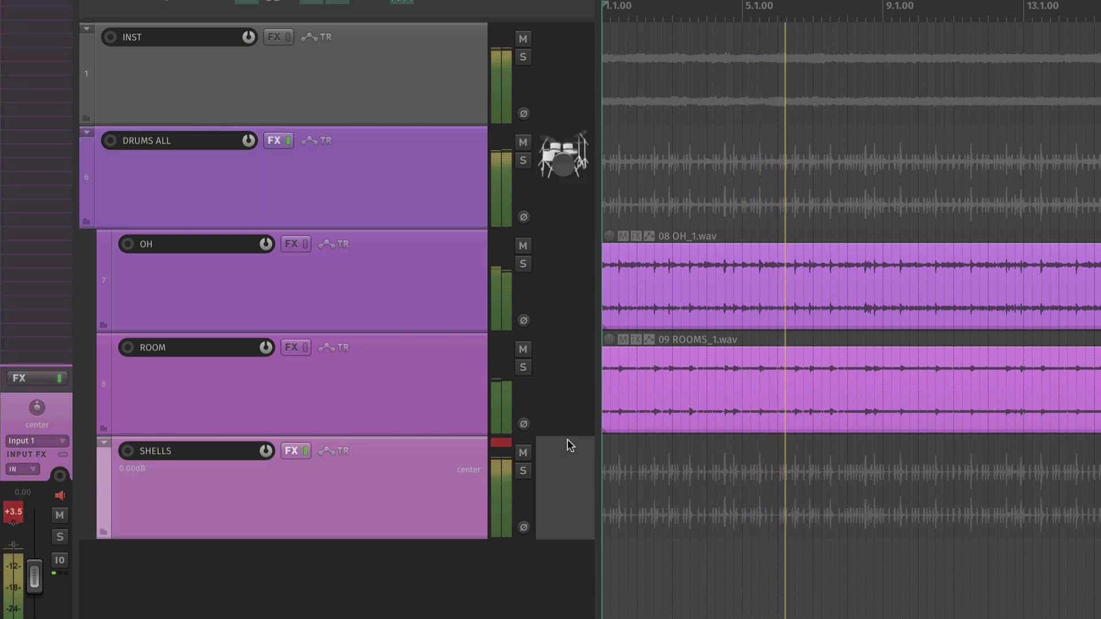
key("f")
key("f")
scroll(618, 408, "down", 2)
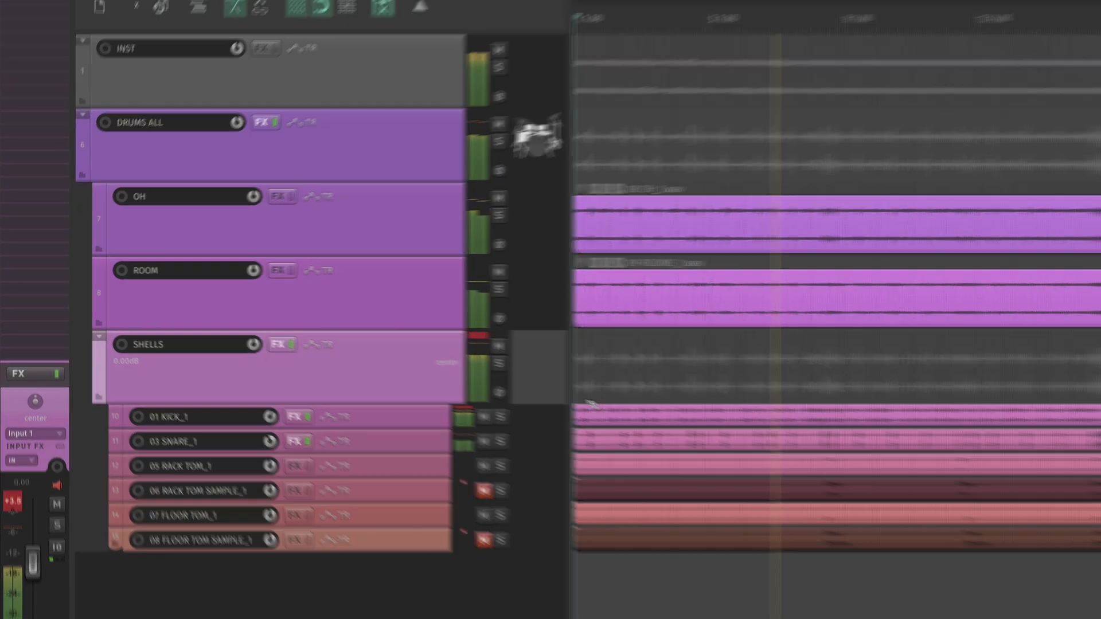
scroll(592, 405, "down", 2)
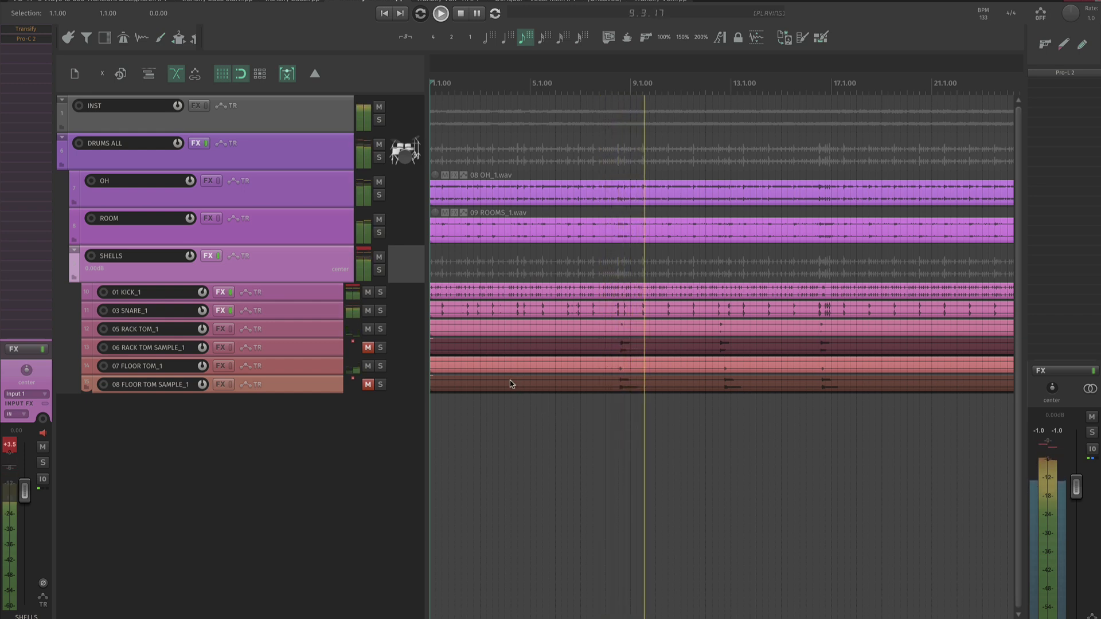
left_click(408, 298)
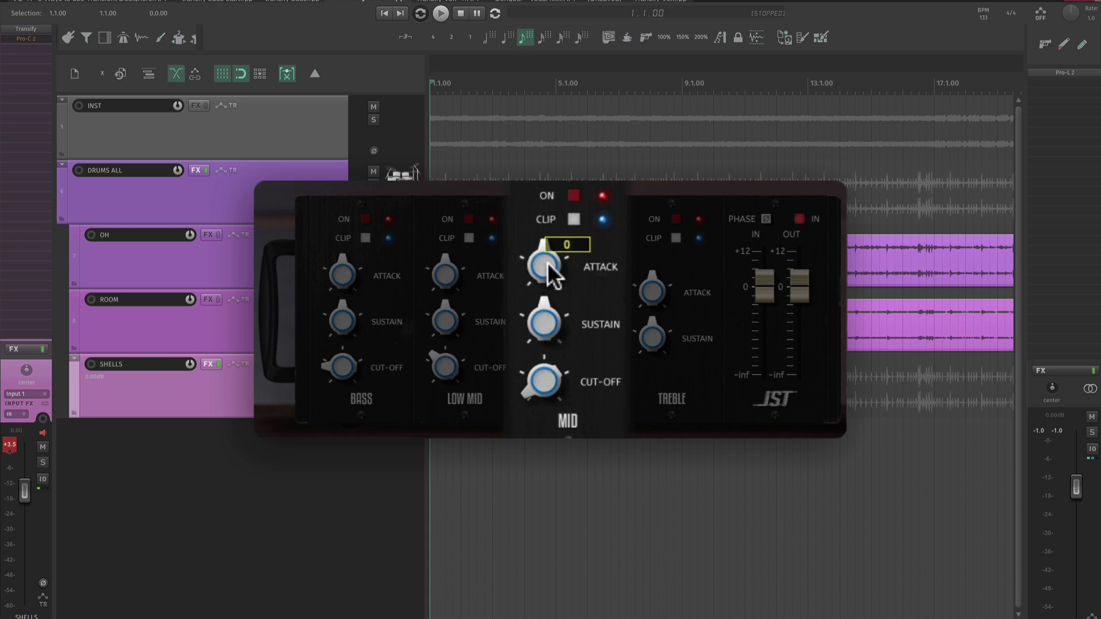
Audition the SHELLS track, raising its mid band's attack slightly and its mid sustain moderately
mouse_move(550, 276)
key("space")
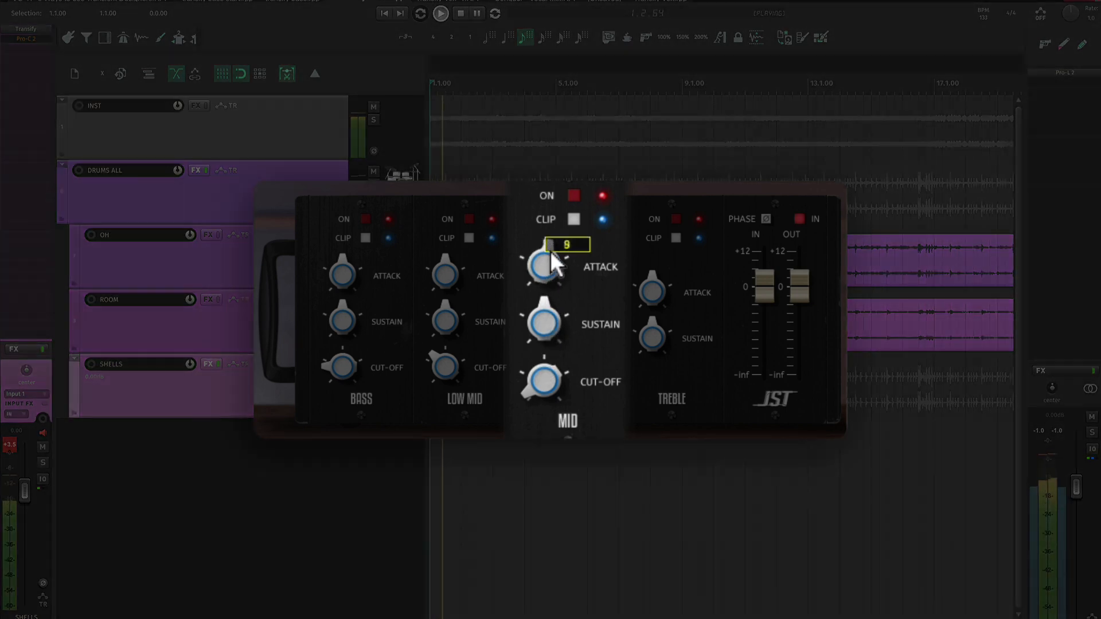
mouse_move(559, 215)
left_mouse_down()
mouse_move(566, 184)
mouse_move(562, 200)
left_mouse_up()
left_click_drag(559, 256, 555, 257)
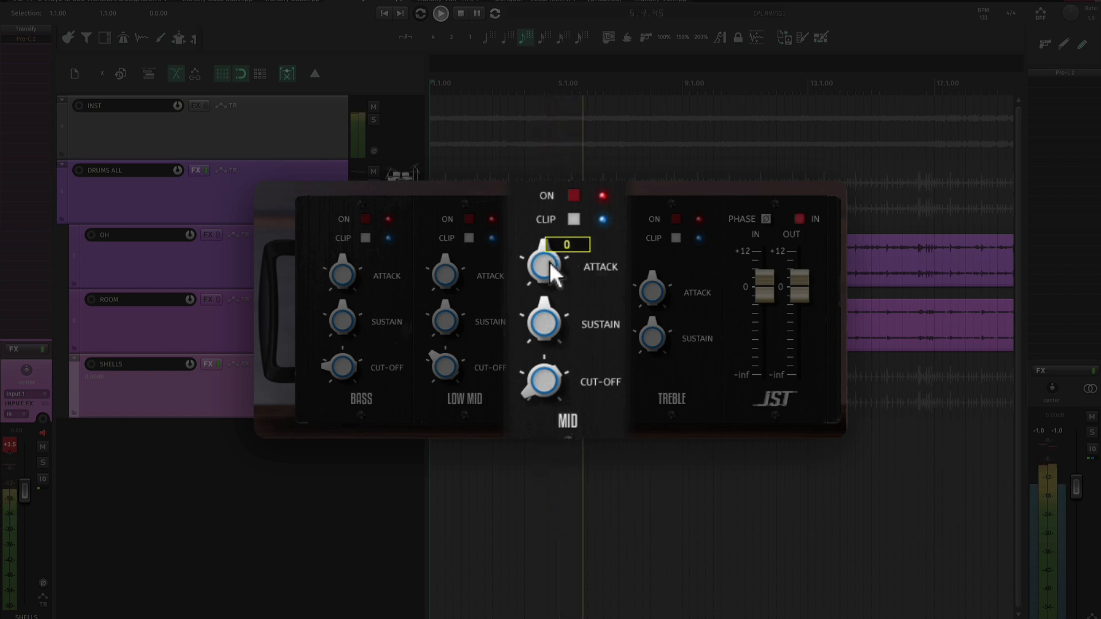
left_click_drag(551, 262, 554, 251)
left_click_drag(549, 320, 576, 301)
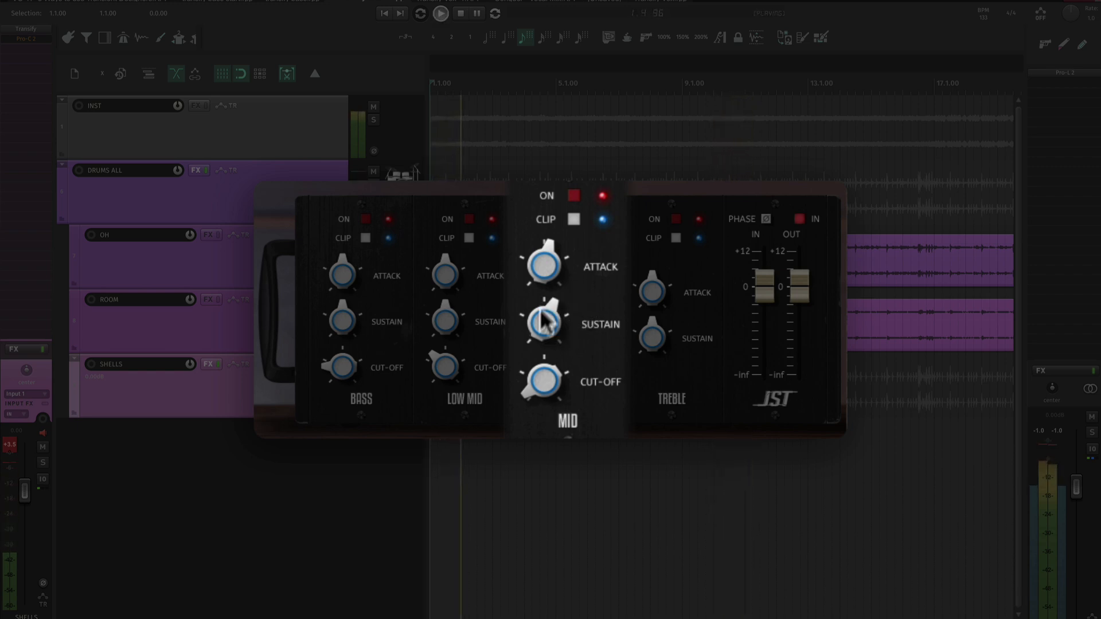
key("space")
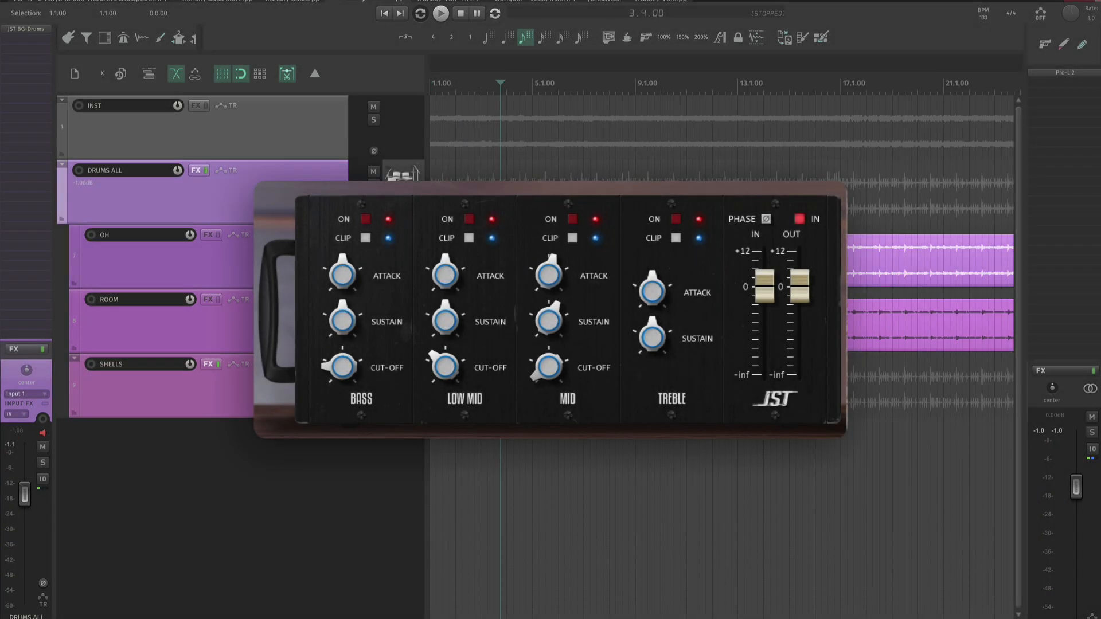
Return the playhead to the project start and collapse the DRUMS ALL folder
scroll(723, 356, "down", 2)
scroll(722, 356, "up", 2)
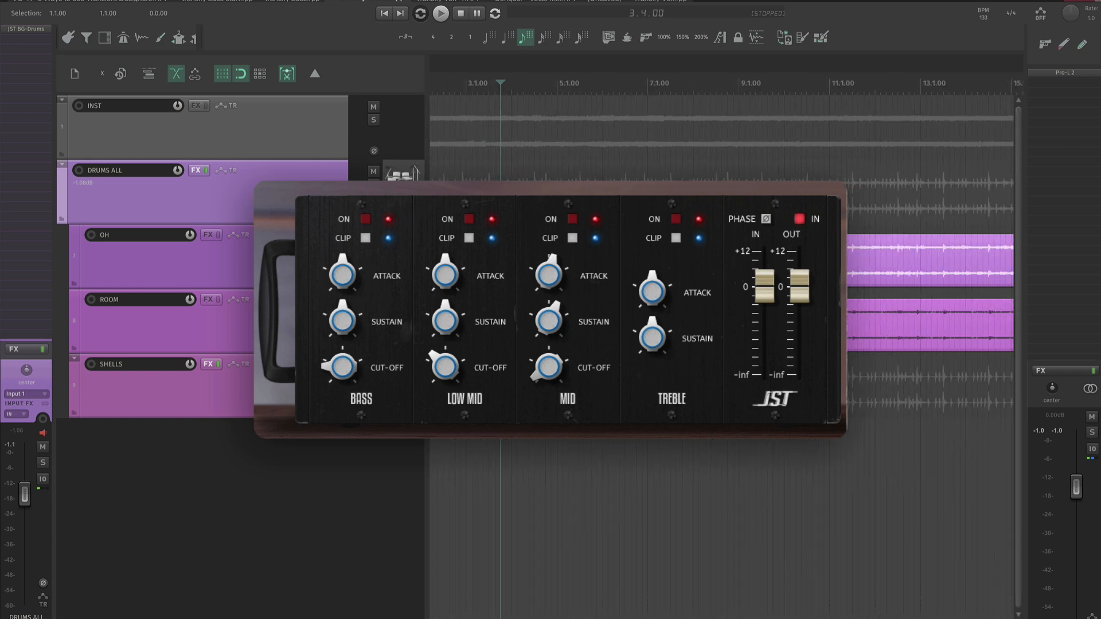
left_click(384, 13)
scroll(723, 356, "up", 1)
left_click(62, 165)
left_click(62, 165)
scroll(155, 201, "down", 2)
scroll(155, 200, "up", 4)
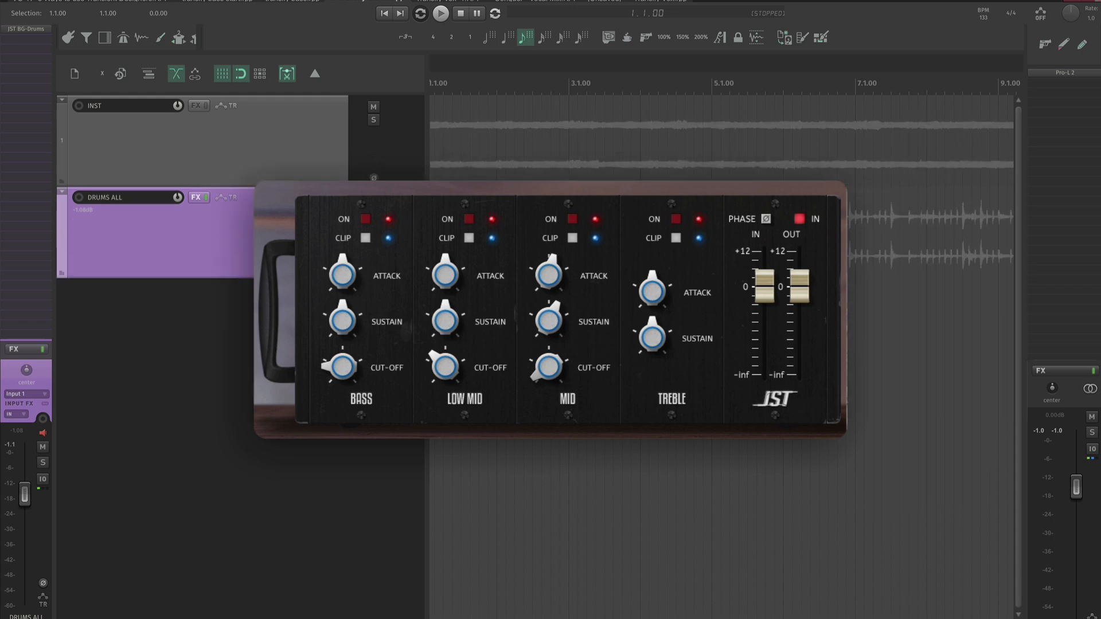
scroll(155, 201, "up", 2)
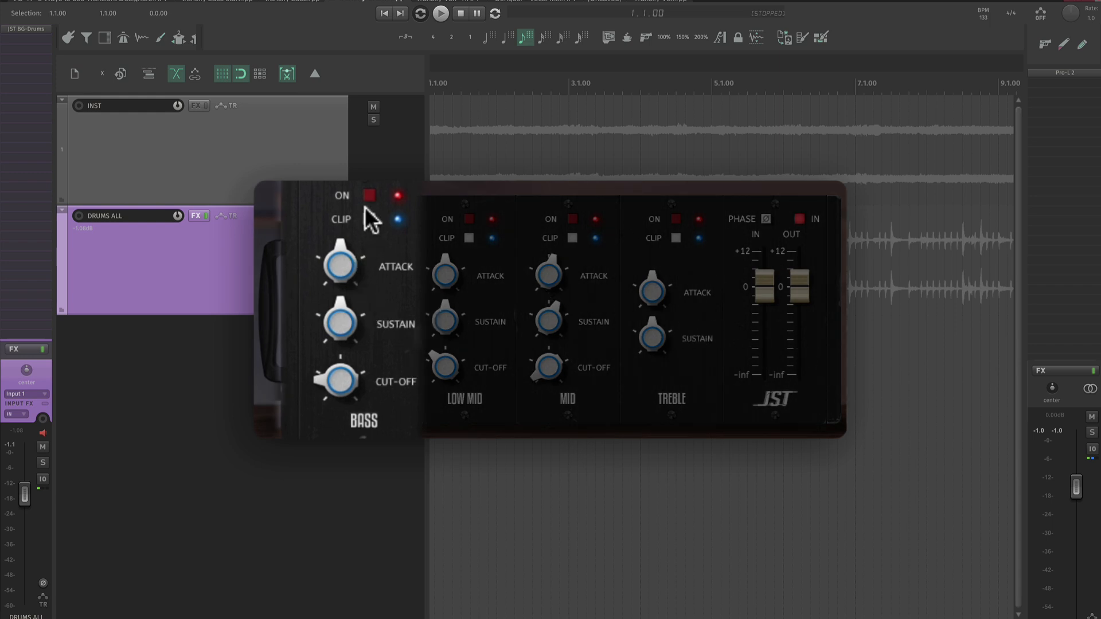
Play the drums and raise both the attack and the sustain of the bass band on the DRUMS ALL track
left_click(342, 374)
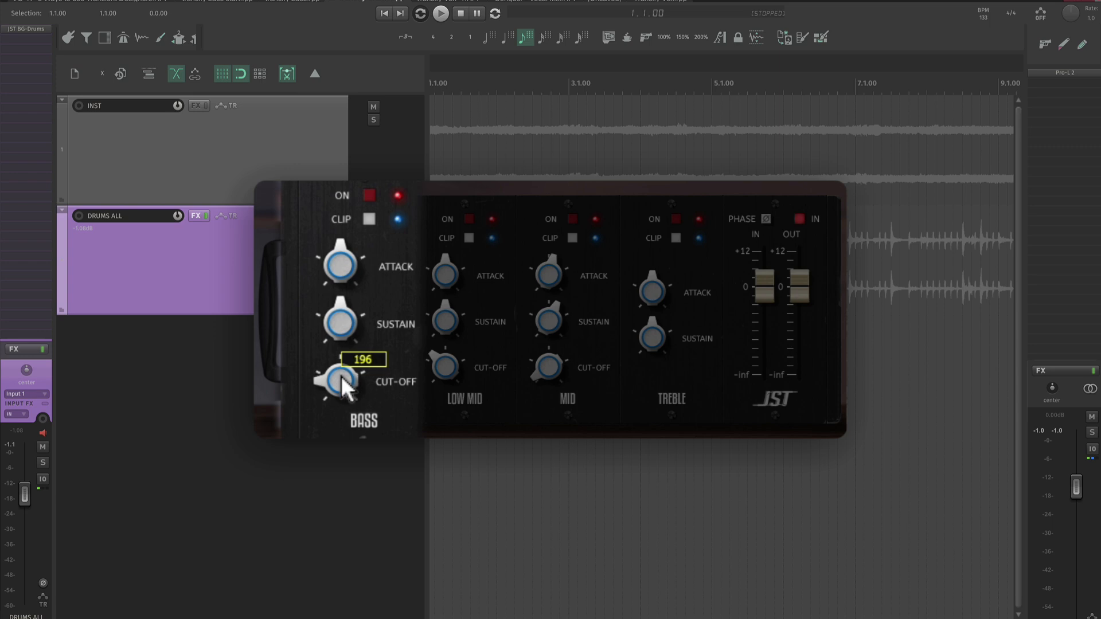
key("space")
left_click_drag(336, 260, 349, 226)
left_click_drag(346, 318, 349, 288)
left_click_drag(339, 335, 348, 318)
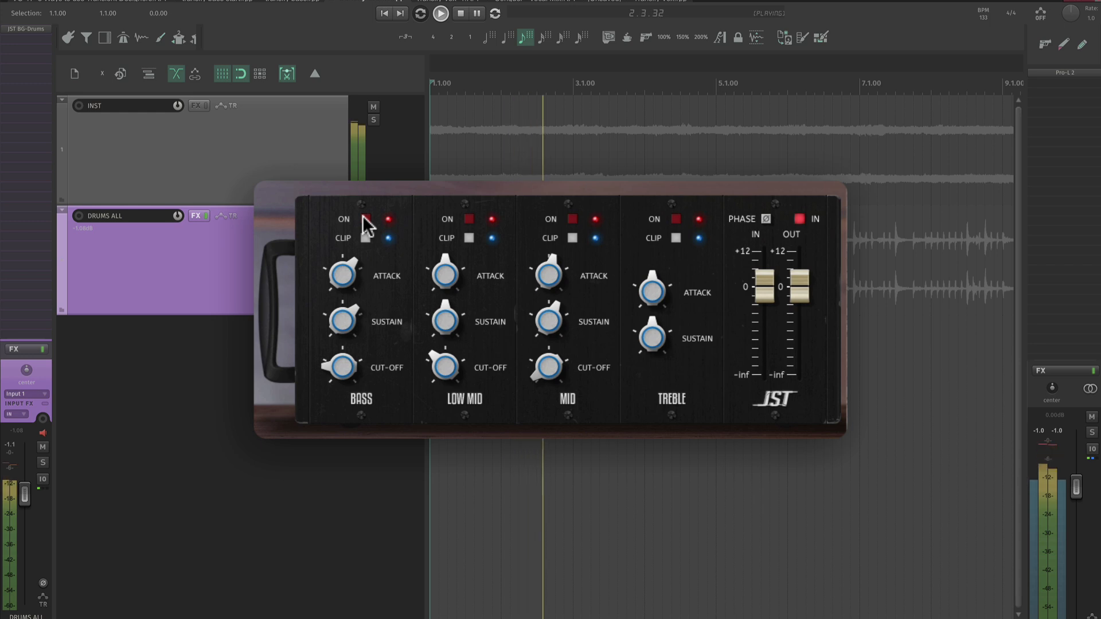
mouse_move(348, 314)
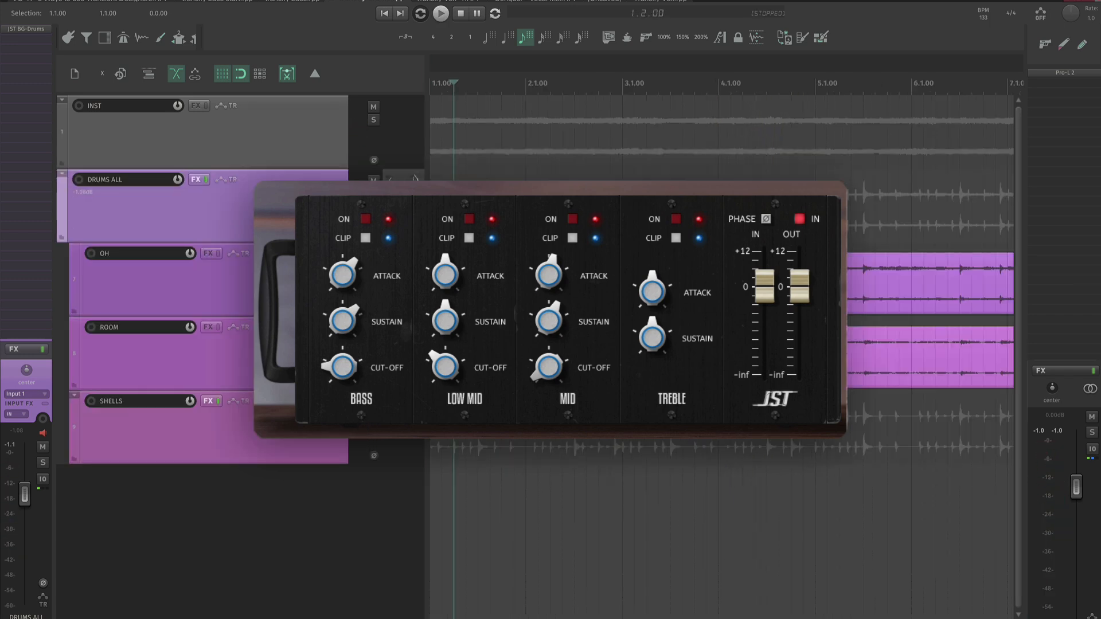
Play the drums, raise the treble band's attack on the DRUMS ALL track, and compare it with the band toggled
key("ctrl+Up")
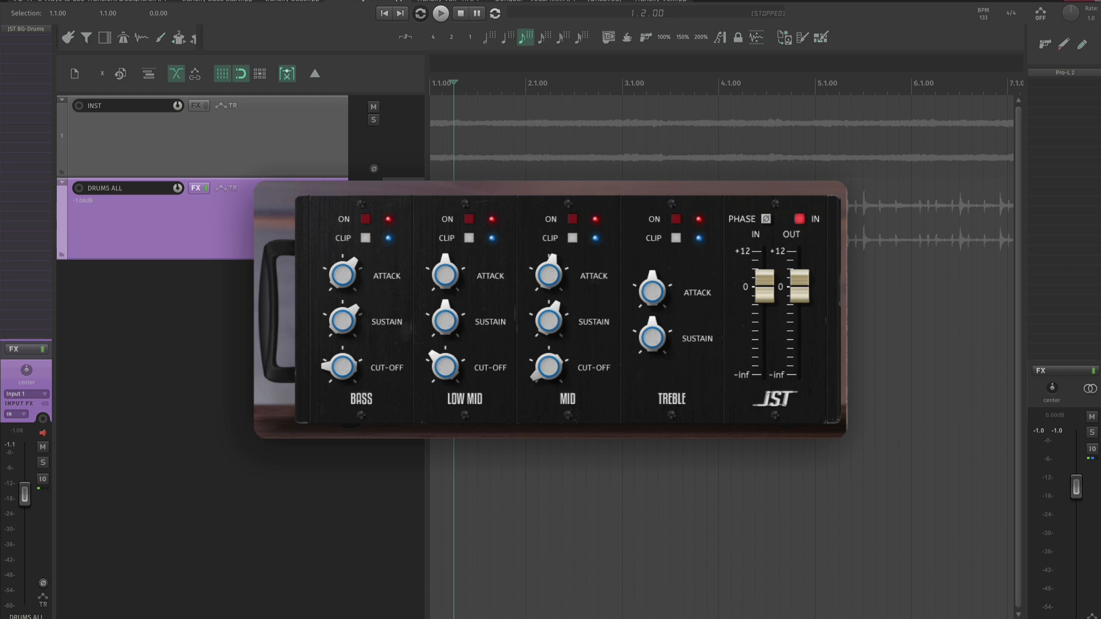
key("f")
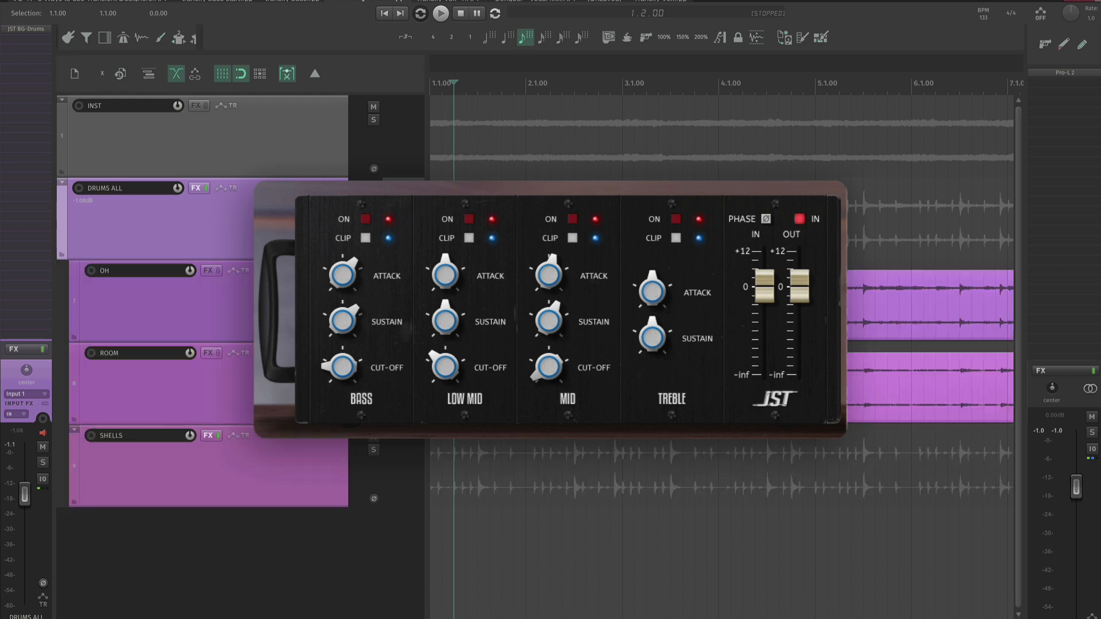
scroll(608, 473, "down", 3)
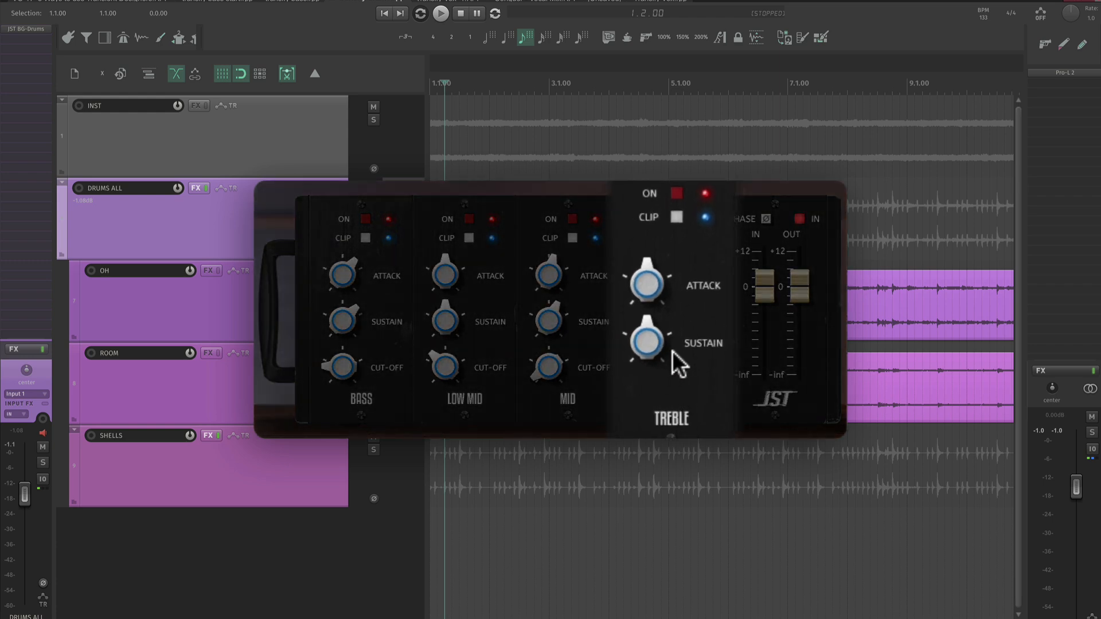
key("space")
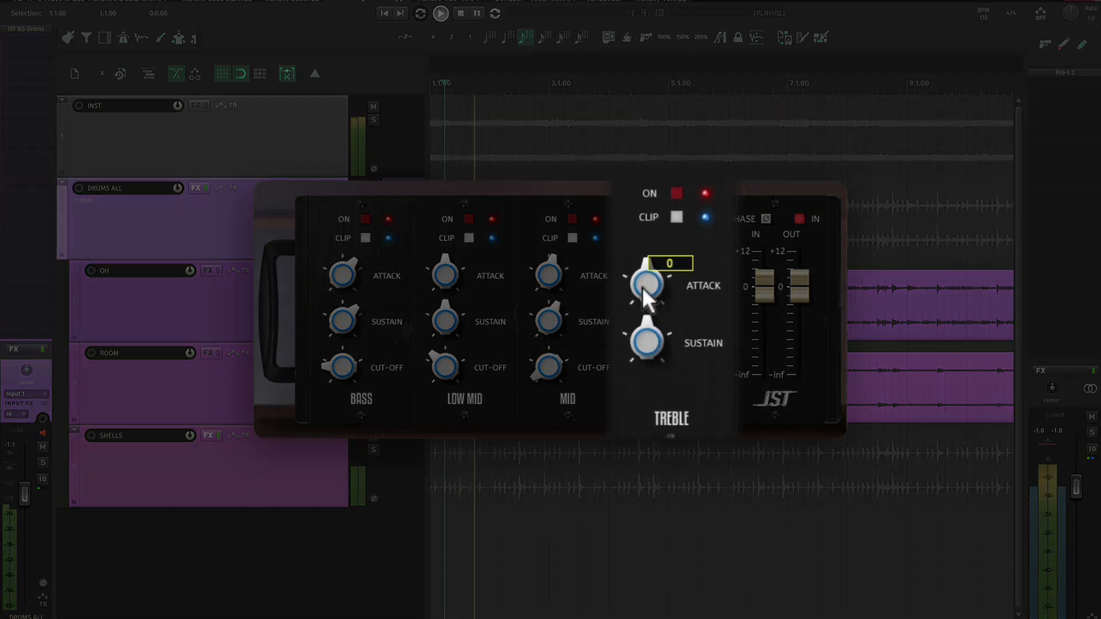
mouse_move(643, 287)
left_mouse_down()
mouse_move(687, 204)
mouse_move(686, 259)
mouse_move(648, 286)
left_mouse_up()
left_click(676, 220)
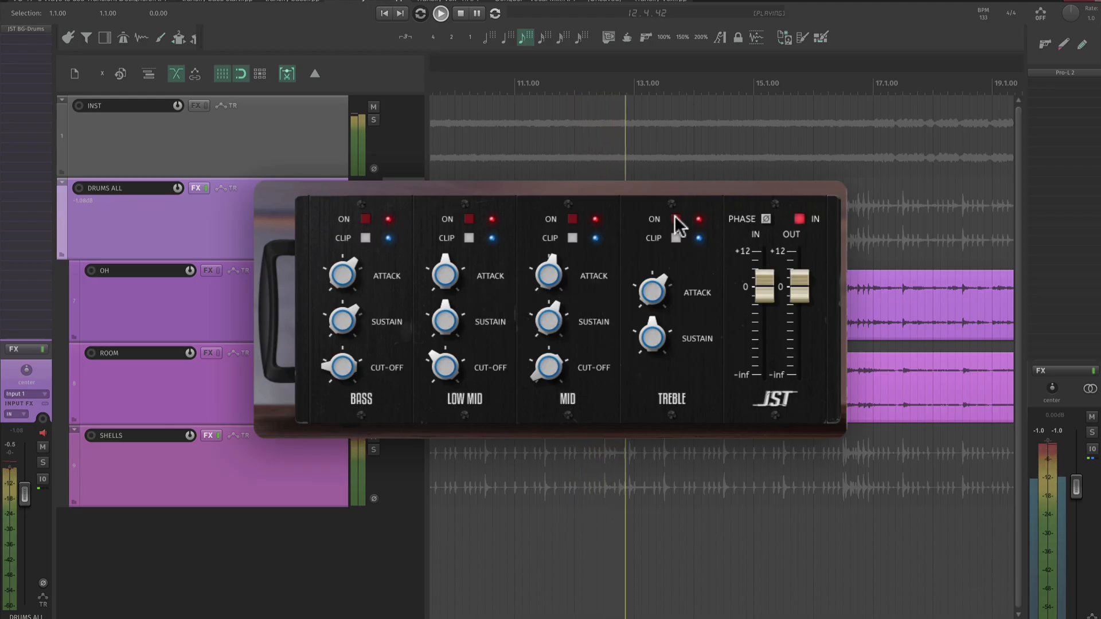
mouse_move(653, 292)
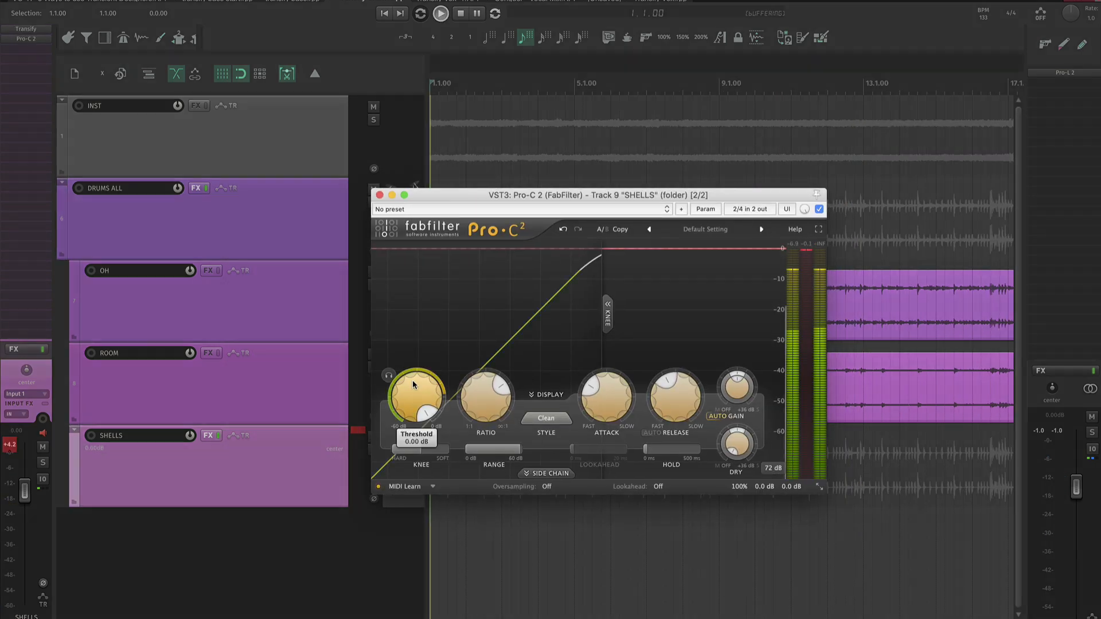
Play the mix and lower the threshold of the Pro-C 2 compressor on the SHELLS track, auditioning the result
key("space")
left_click_drag(413, 385, 379, 423)
key("super+Tab")
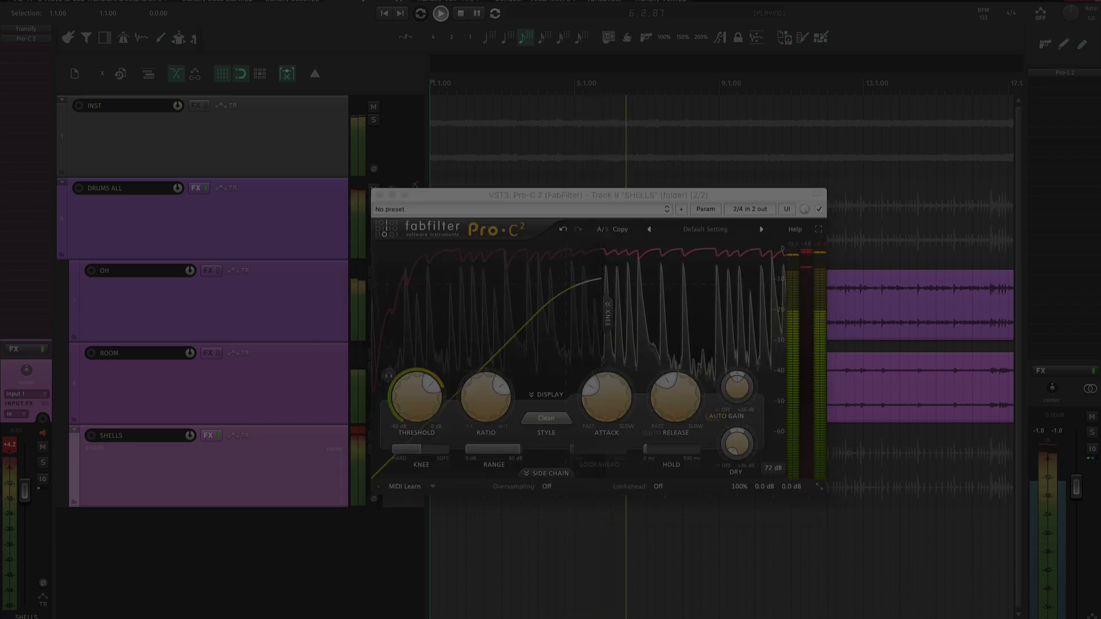
key("space")
key("space")
key("space")
key("space")
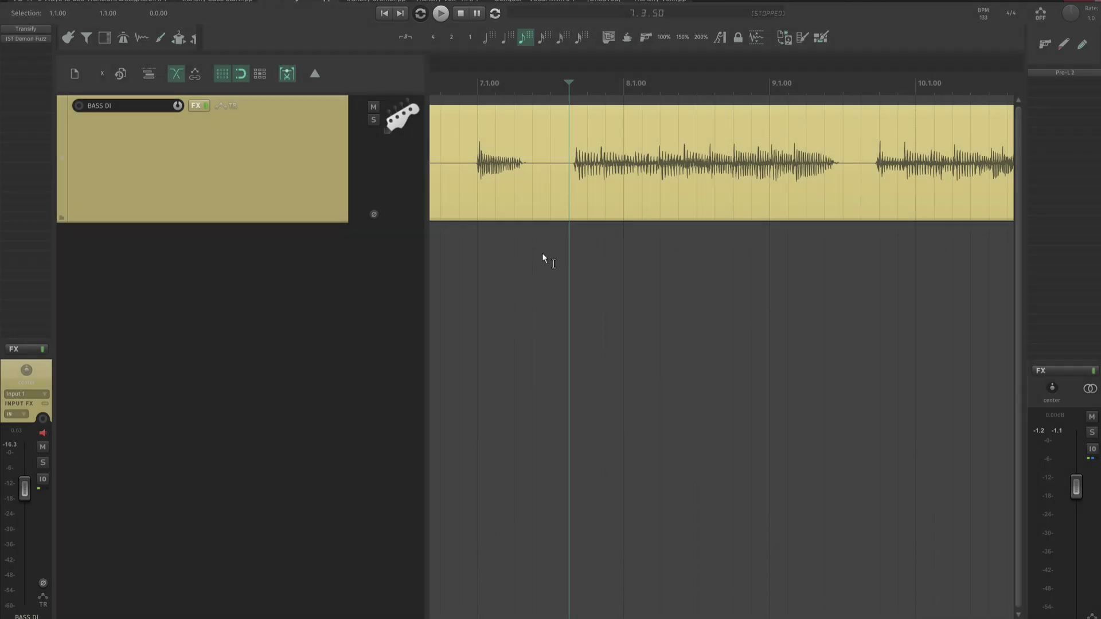
Select the BASS DI track and examine its waveform around bars 7 to 10
scroll(544, 255, "down", 2)
left_click_drag(770, 344, 696, 346)
scroll(695, 346, "down", 3)
left_click_drag(504, 294, 543, 282)
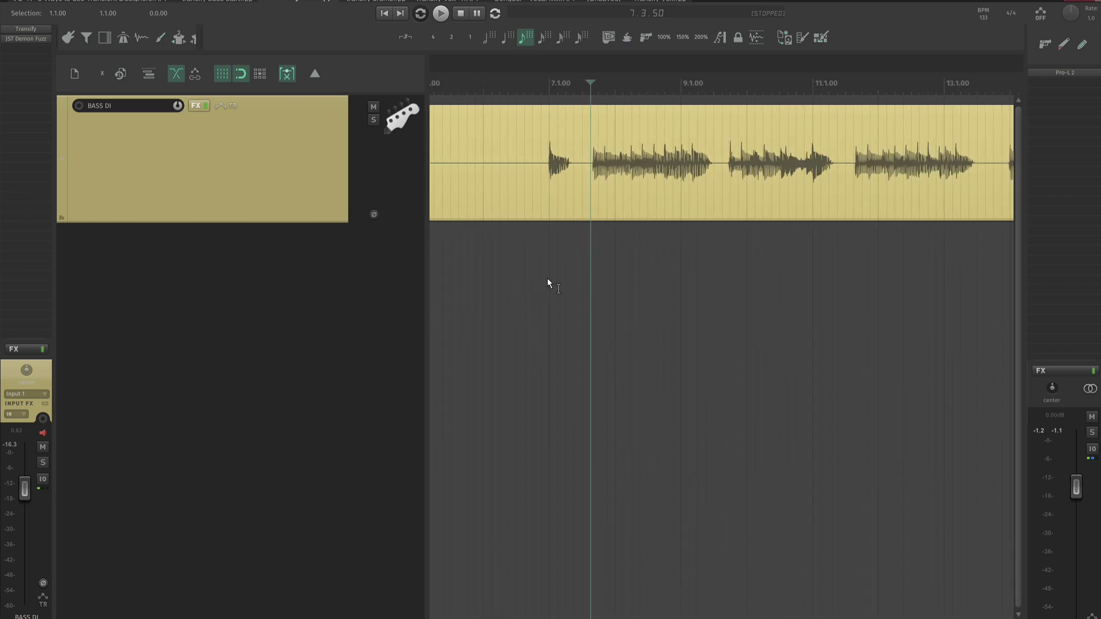
scroll(556, 281, "up", 3)
left_click_drag(632, 289, 609, 304)
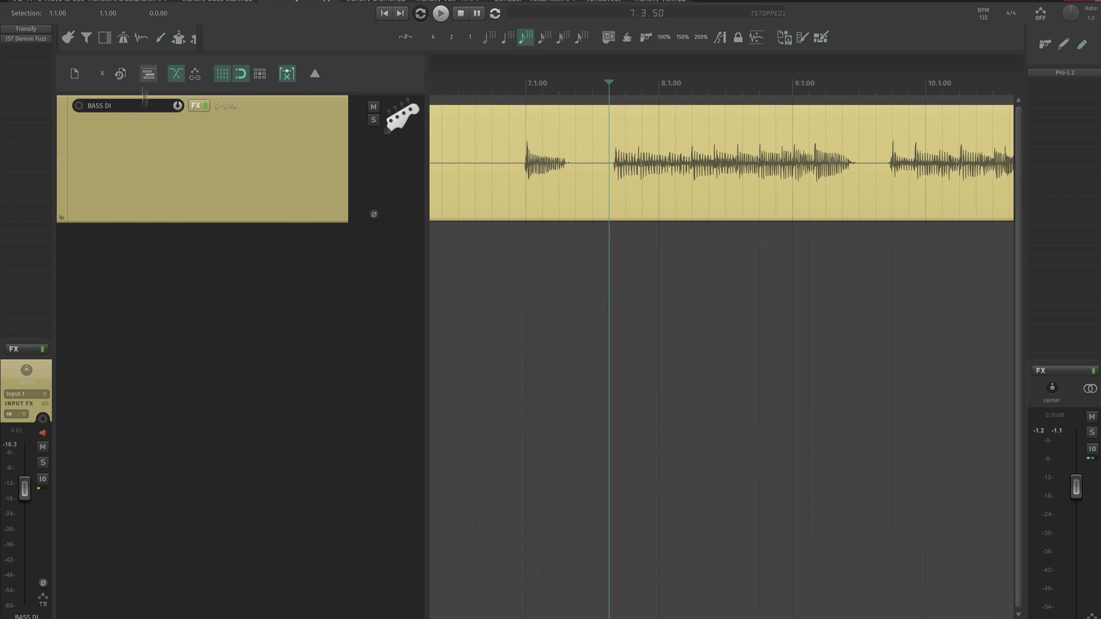
left_click(172, 175)
scroll(598, 263, "up", 1)
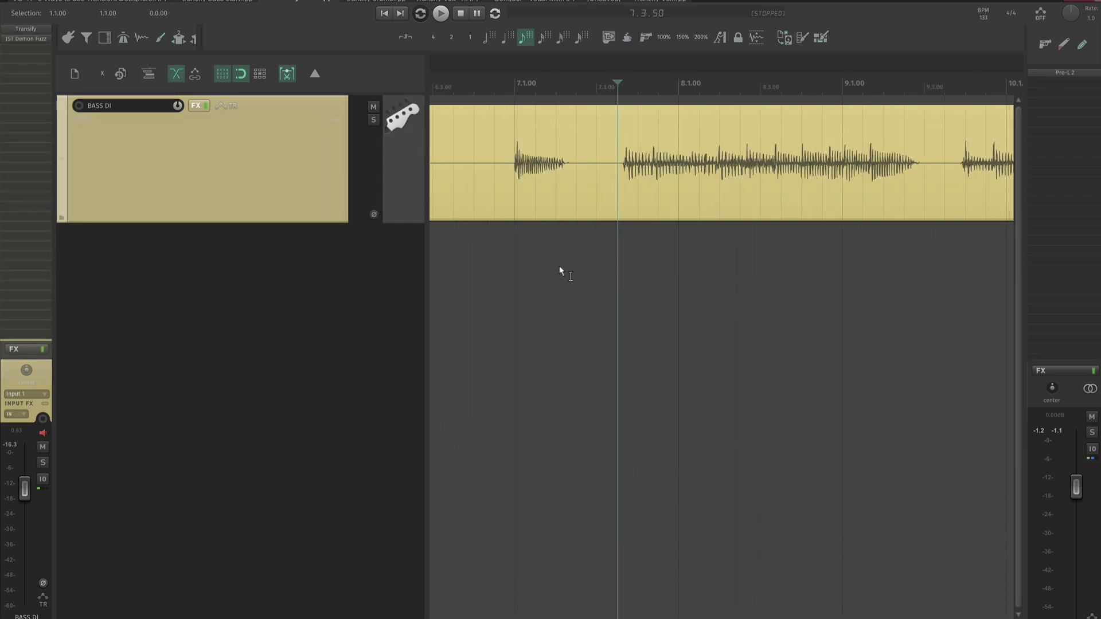
scroll(615, 255, "up", 2)
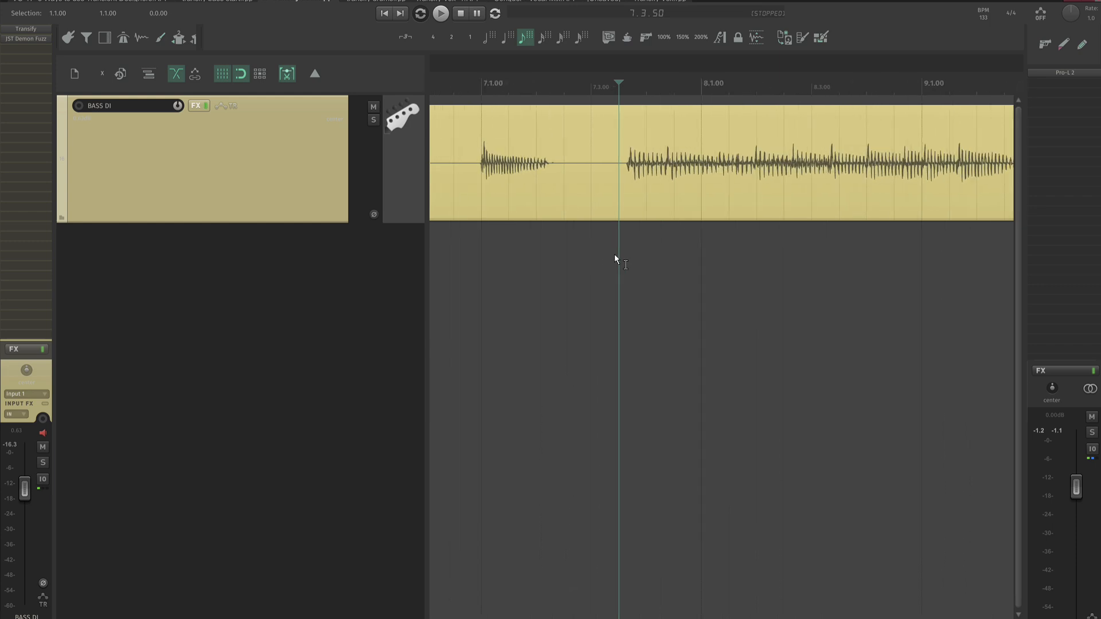
Check the JST Demon Fuzz plugin on the BASS DI track, close it, and audition the soloed bass
left_click(38, 39)
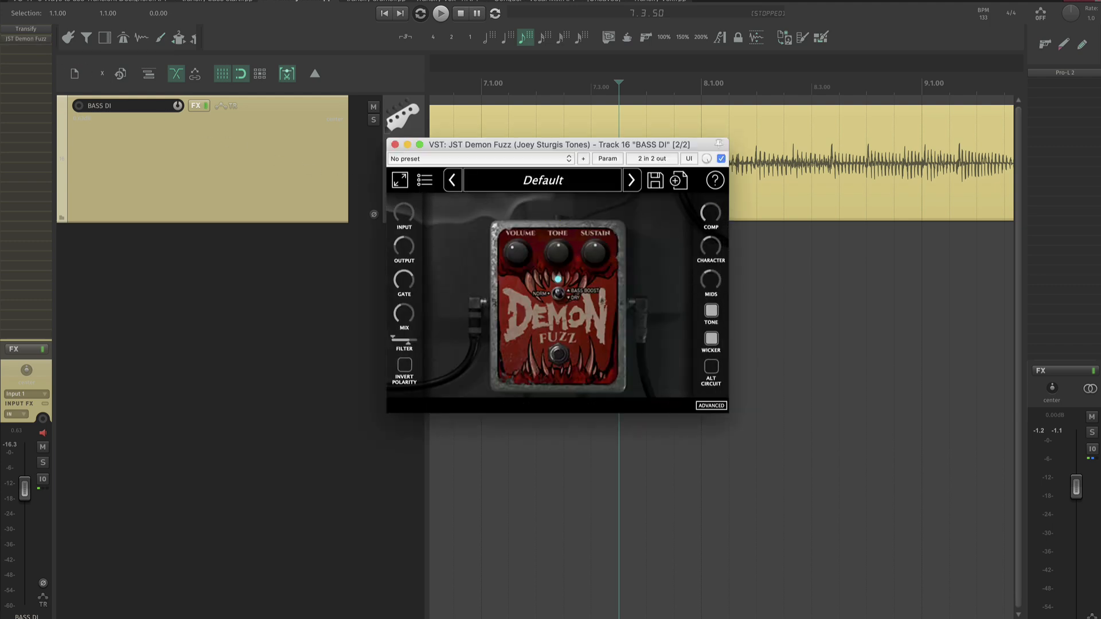
left_click(395, 145)
key("space")
scroll(524, 216, "down", 3)
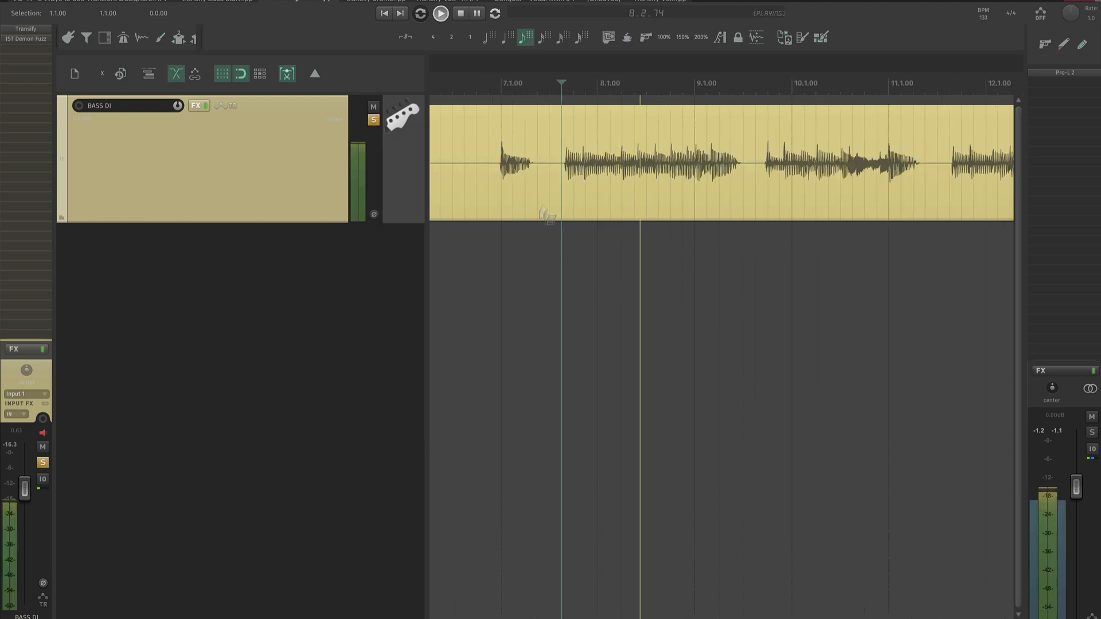
key("space")
Place the playhead at the bass note on 7.1.00 and set the low mid band's cut-off to 1119
scroll(562, 211, "up", 1)
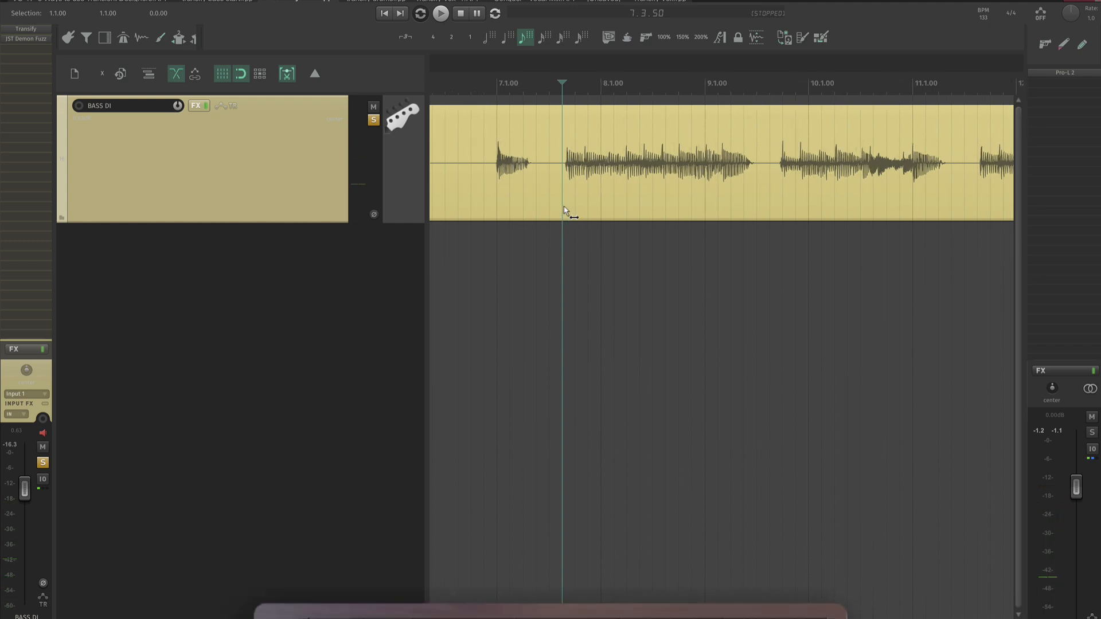
scroll(562, 211, "up", 1)
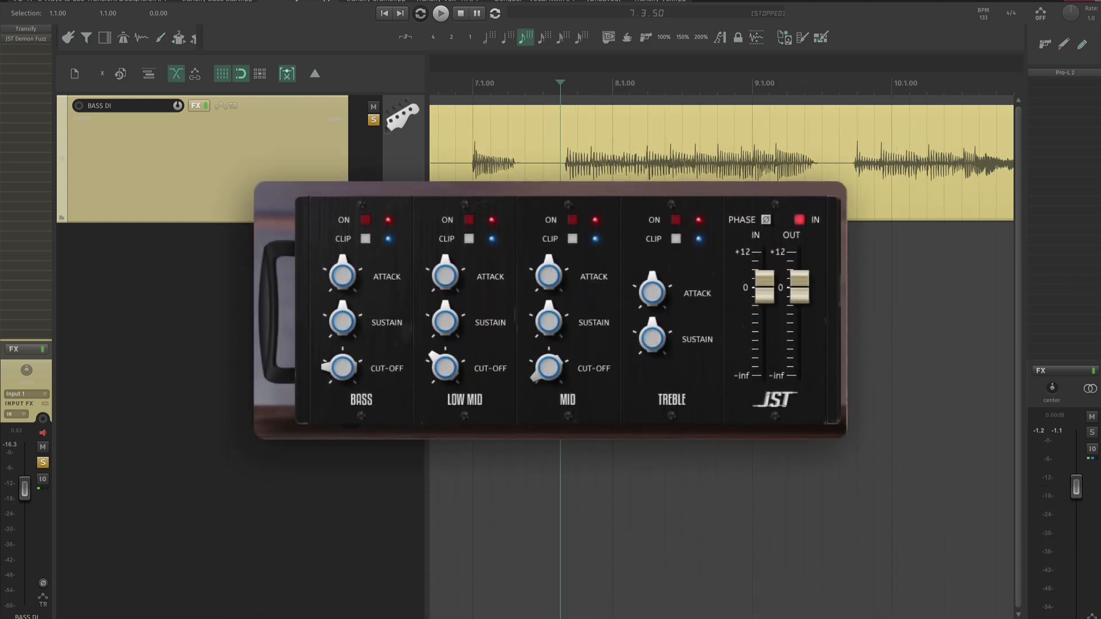
scroll(513, 163, "up", 1)
scroll(514, 162, "left", 2)
left_click(514, 163)
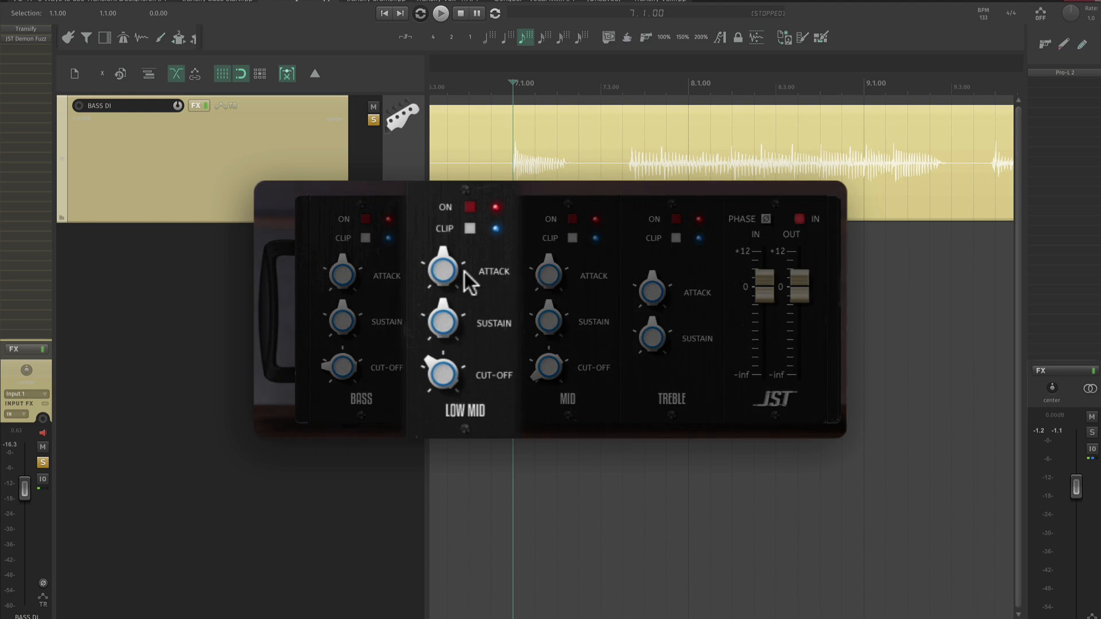
left_click_drag(434, 384, 435, 434)
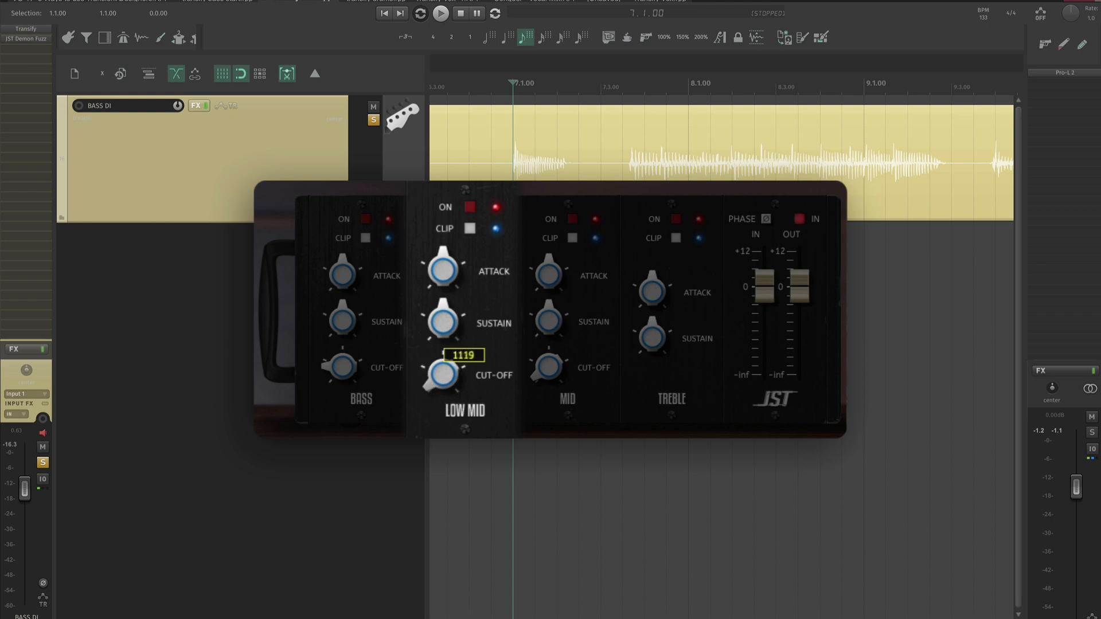
Play the bass, raise the low mid band's attack strongly, and raise its sustain moderately
left_click_drag(440, 281, 442, 265)
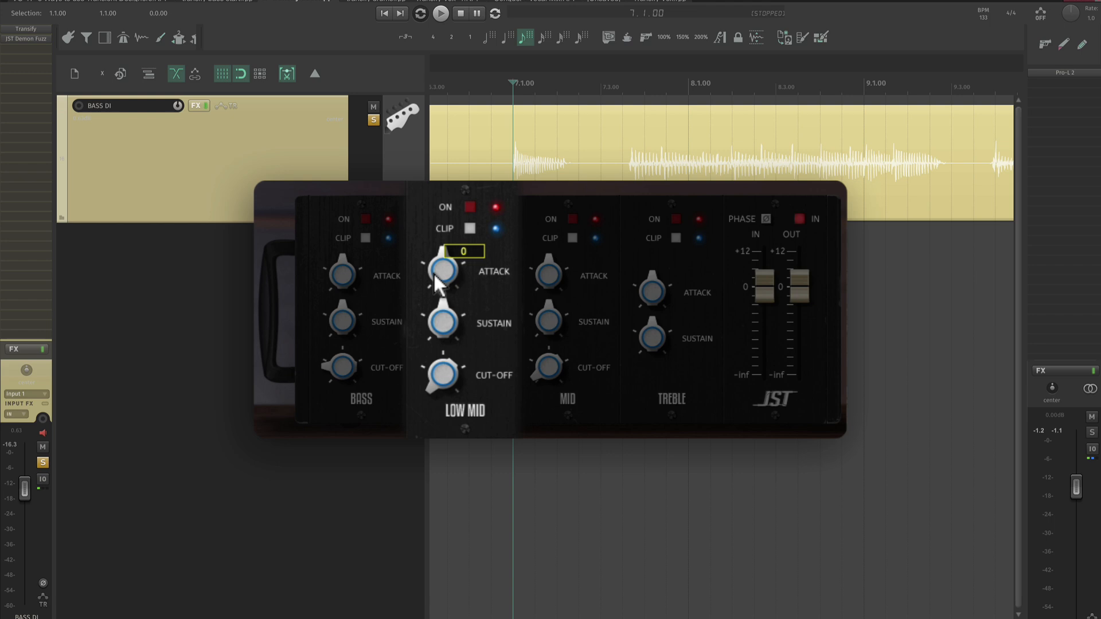
key("space")
left_click_drag(441, 281, 439, 246)
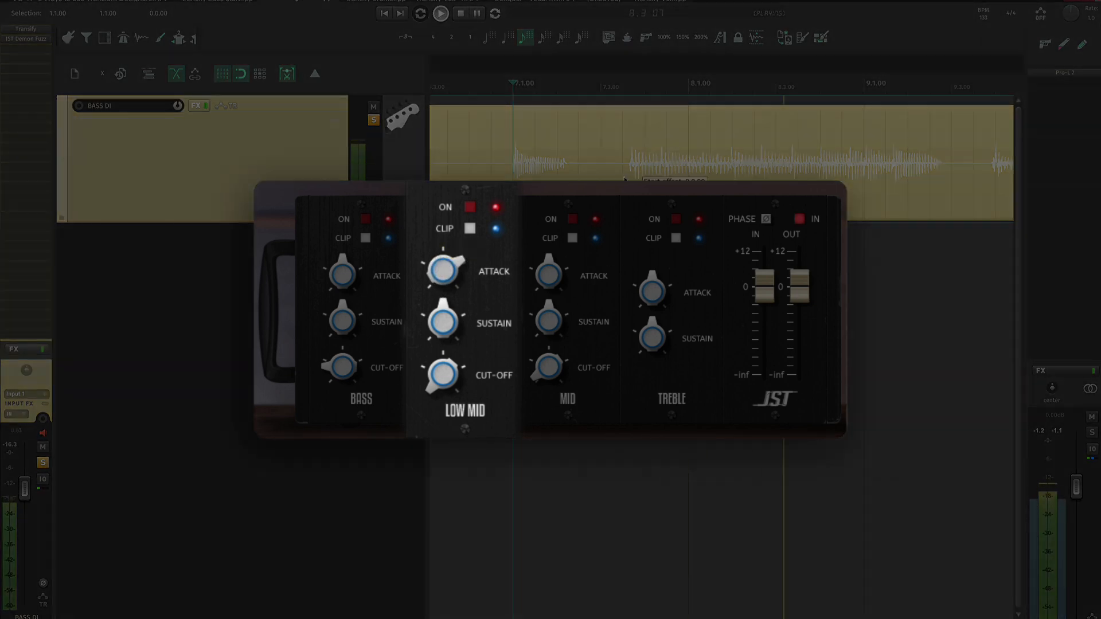
left_click_drag(437, 269, 451, 225)
left_click_drag(441, 276, 436, 320)
mouse_move(449, 308)
left_mouse_down()
mouse_move(435, 287)
mouse_move(447, 318)
mouse_move(438, 315)
left_mouse_up()
Replay the bass and switch off clipping for the low mid band
key("space")
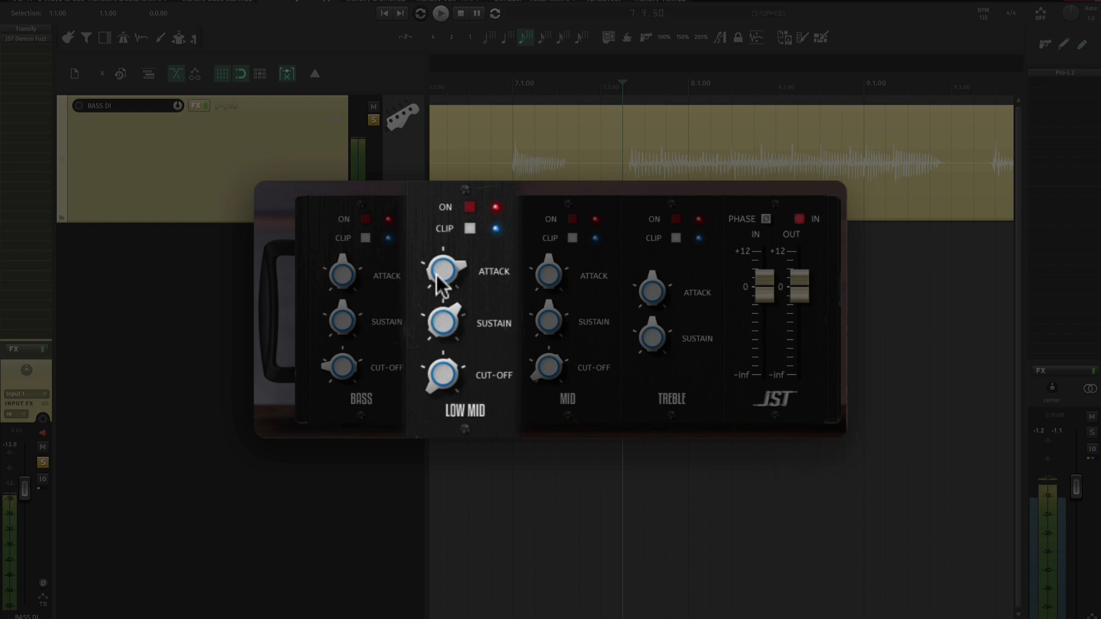
left_click(467, 229)
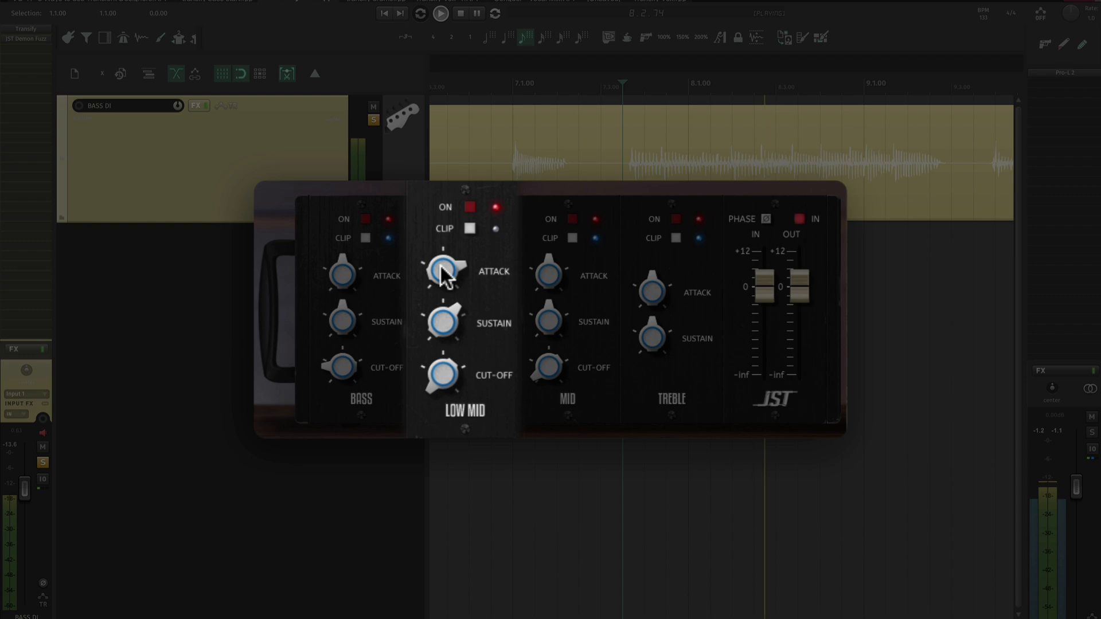
key("space")
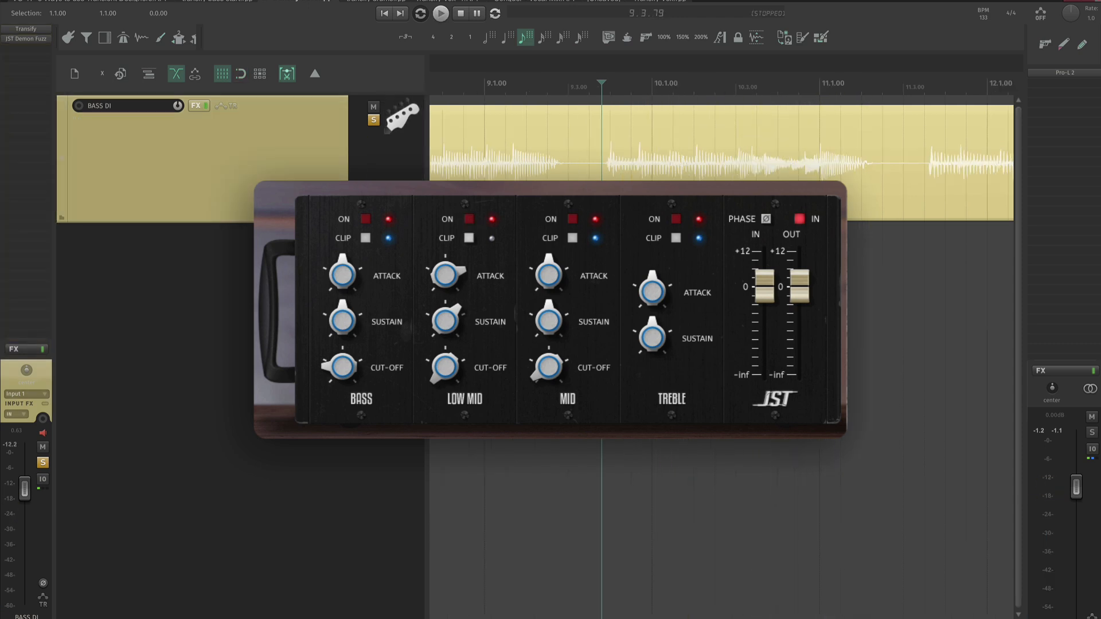
Play the bass from 9.3.74, lowering the bass band's attack and slightly raising its sustain
left_click(597, 175)
scroll(594, 175, "up", 2)
left_click(592, 175)
scroll(591, 174, "down", 2)
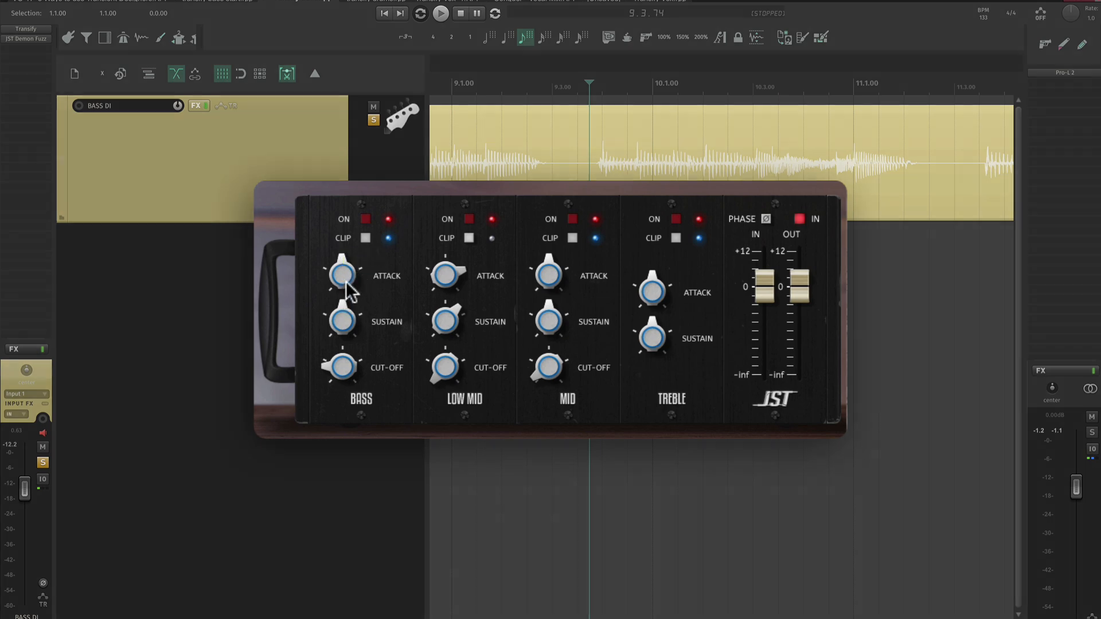
key("space")
mouse_move(365, 209)
left_mouse_down()
mouse_move(379, 167)
mouse_move(371, 206)
left_mouse_up()
left_click_drag(338, 265, 326, 368)
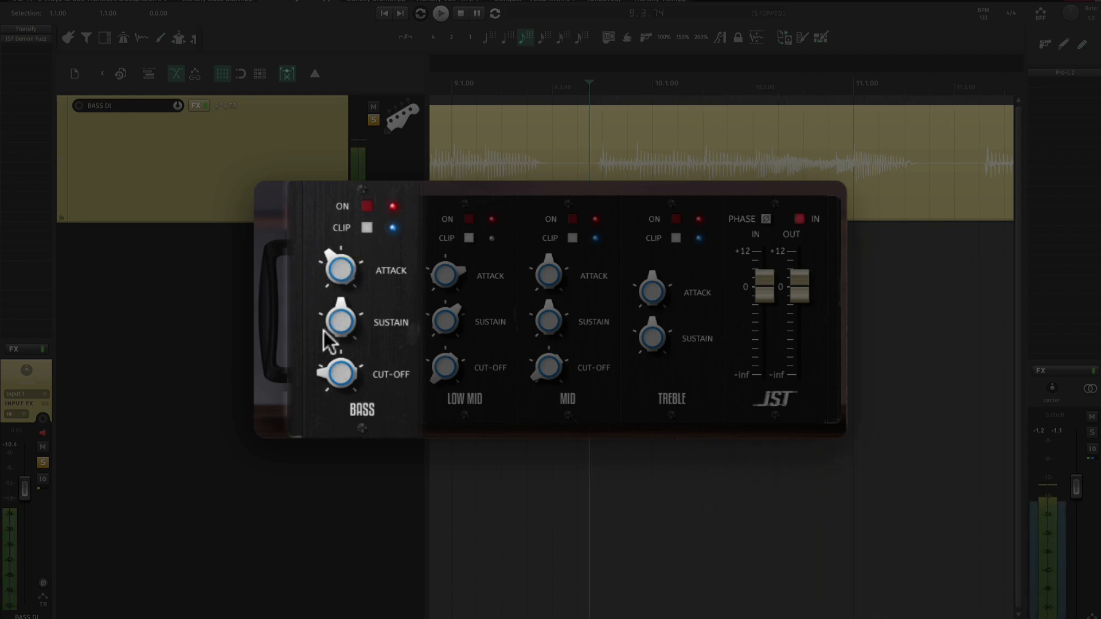
left_click_drag(335, 260, 336, 293)
left_click_drag(339, 332, 342, 300)
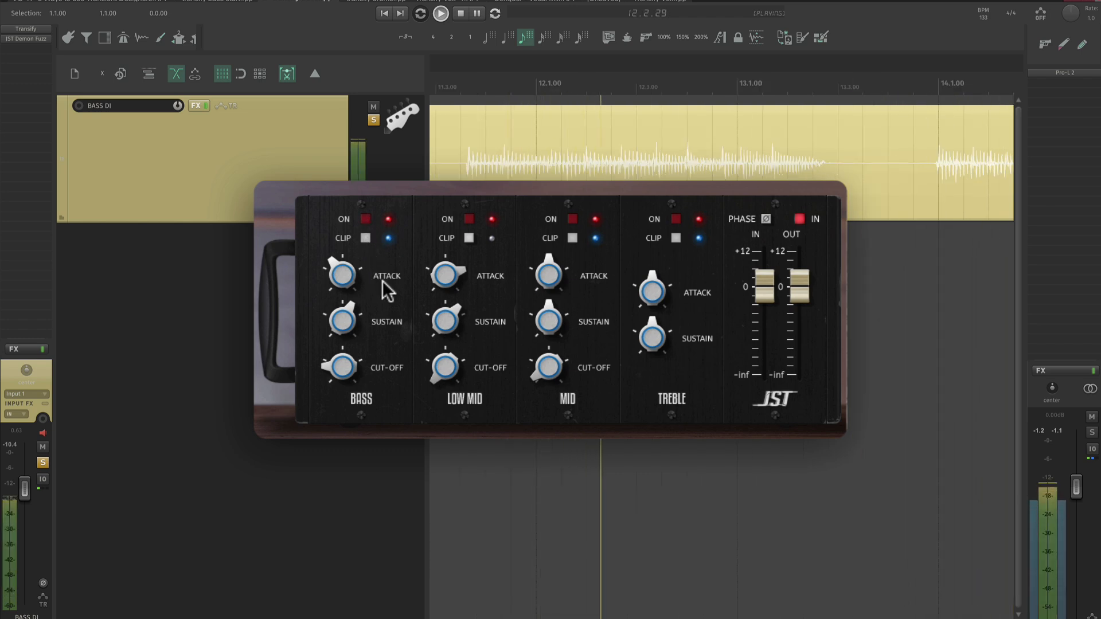
key("space")
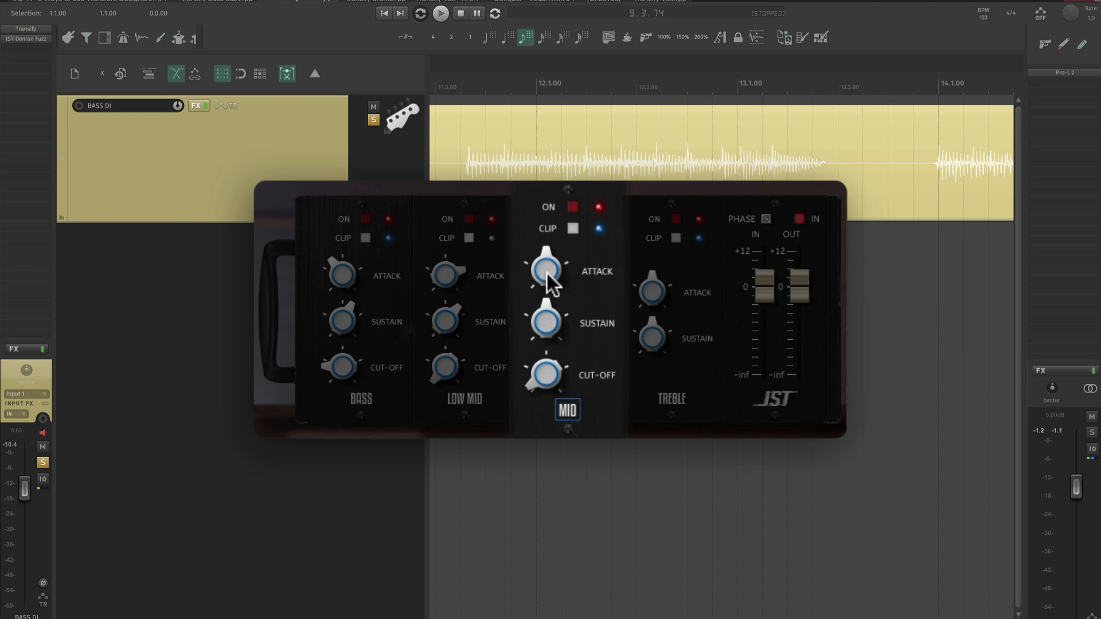
Replay the bass, try the mid band's attack at 99, and settle on a moderately raised setting
key("space")
left_click_drag(545, 272, 586, 169)
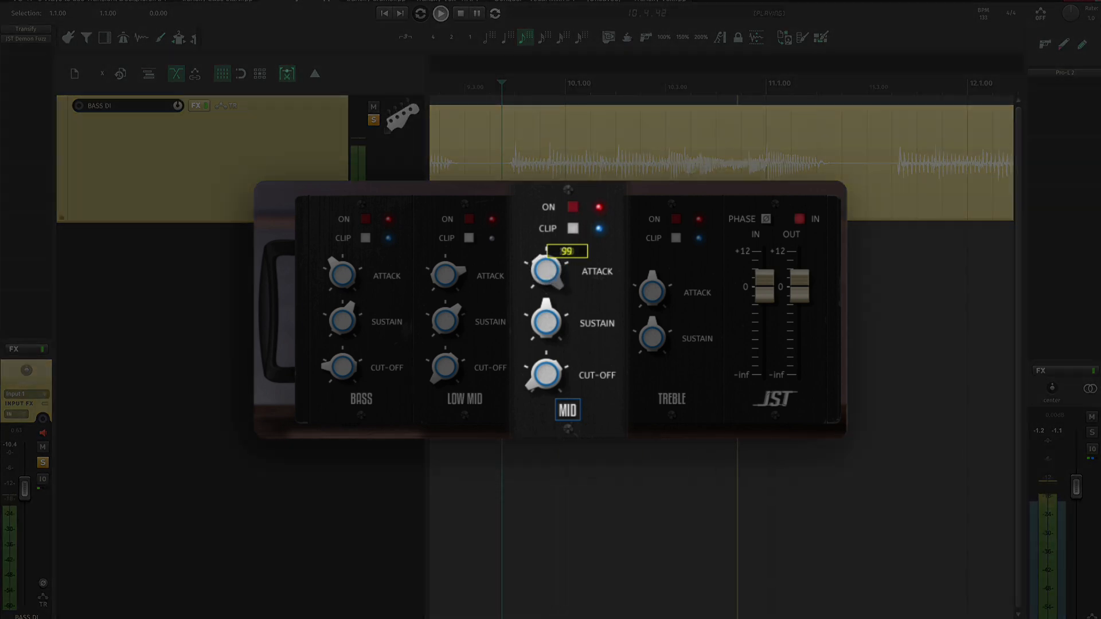
key("space")
key("space")
mouse_move(543, 260)
left_mouse_down()
mouse_move(538, 295)
mouse_move(547, 244)
left_mouse_up()
Audition the processed BASS DI track repeatedly, on its own and in the full mix
key("space")
key("space")
key("space")
key("space")
key("space")
key("space")
key("space")
key("space")
key("space")
key("space")
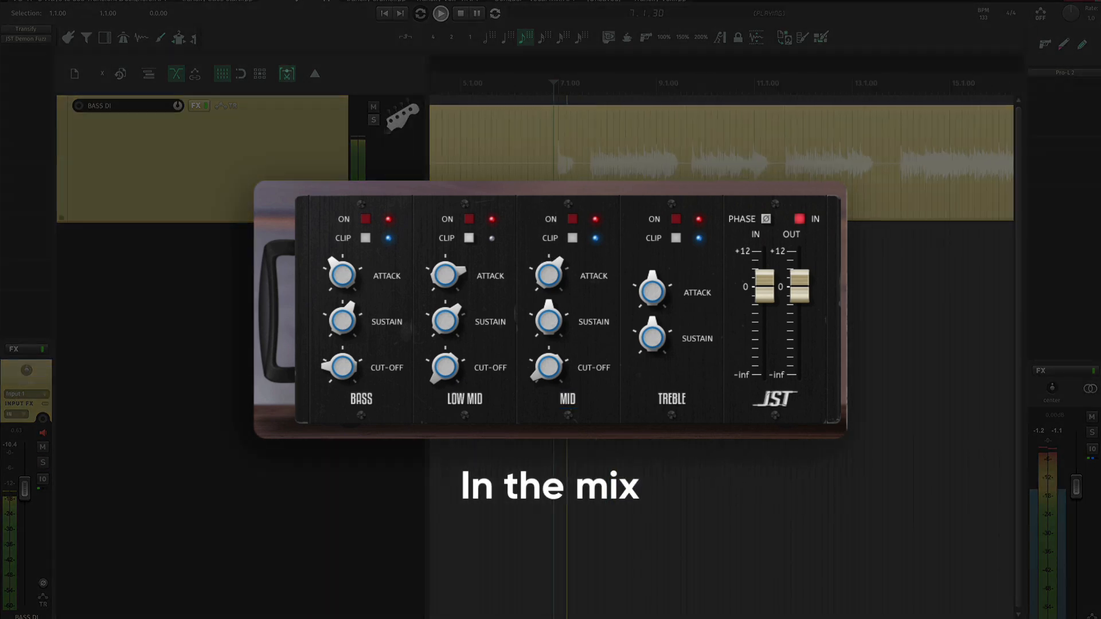
scroll(687, 310, "up", 2)
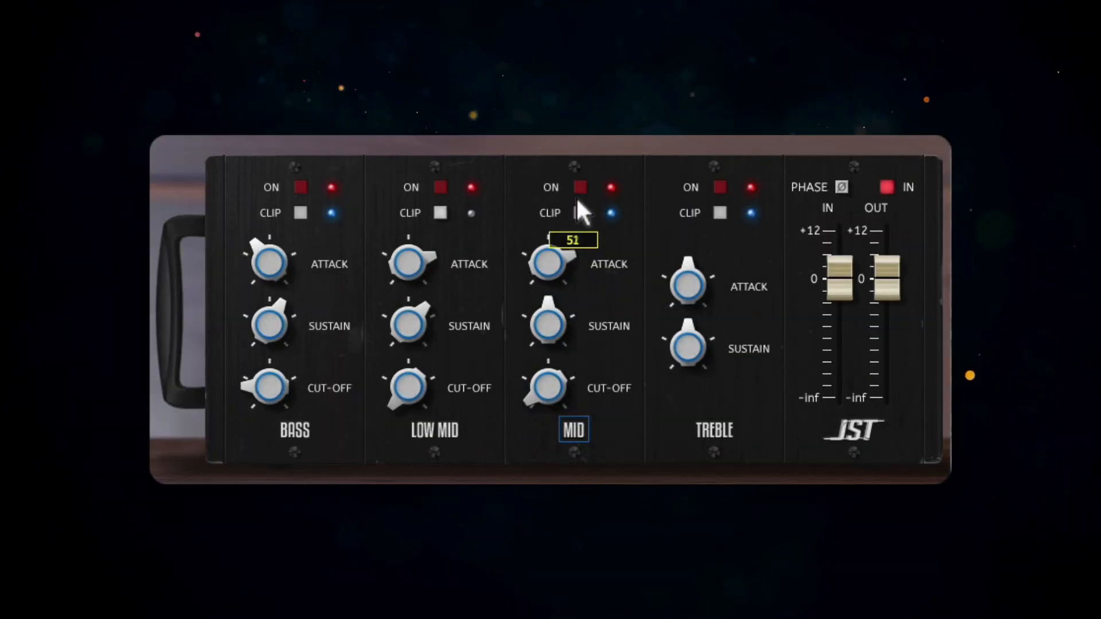
Readjust the attack of the transient shaper's mid band
left_click_drag(575, 196, 590, 150)
left_click_drag(554, 253, 544, 268)
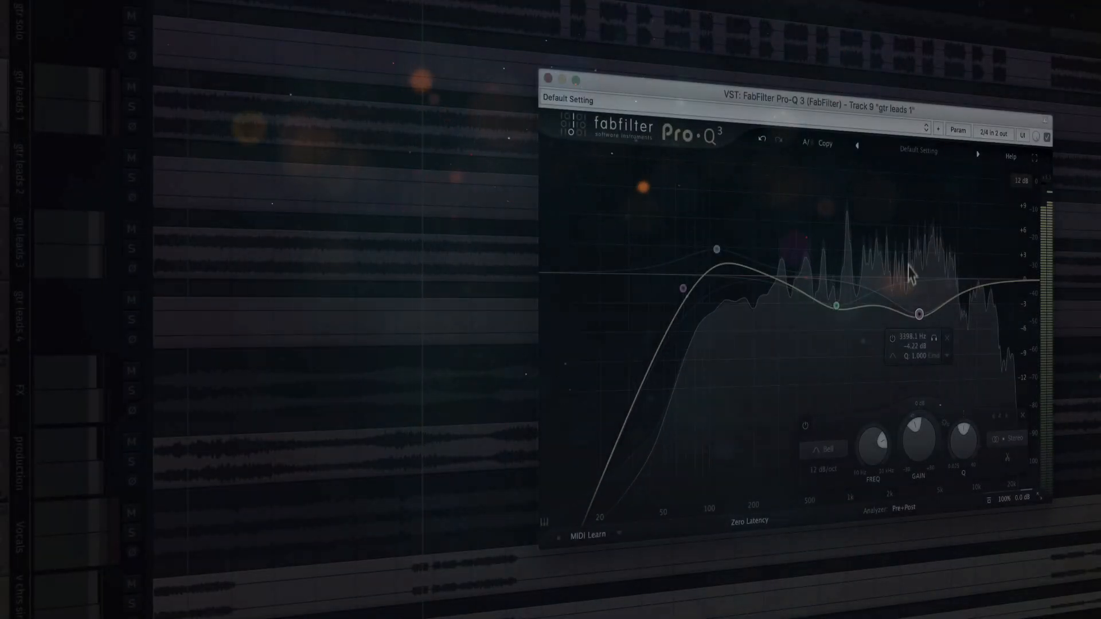
Boost the upper-mid band and set the mid bell to about +4.75 dB at 580 Hz in the gtr leads 1 equalizer
left_click_drag(919, 314, 913, 243)
scroll(450, 290, "up", 5)
left_click_drag(833, 304, 826, 247)
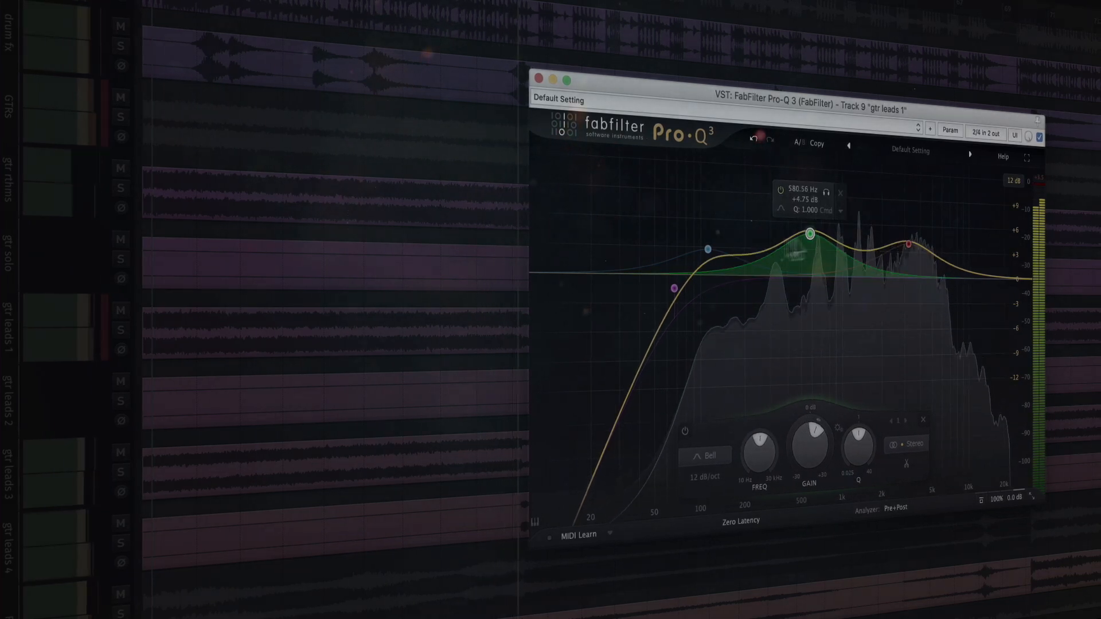